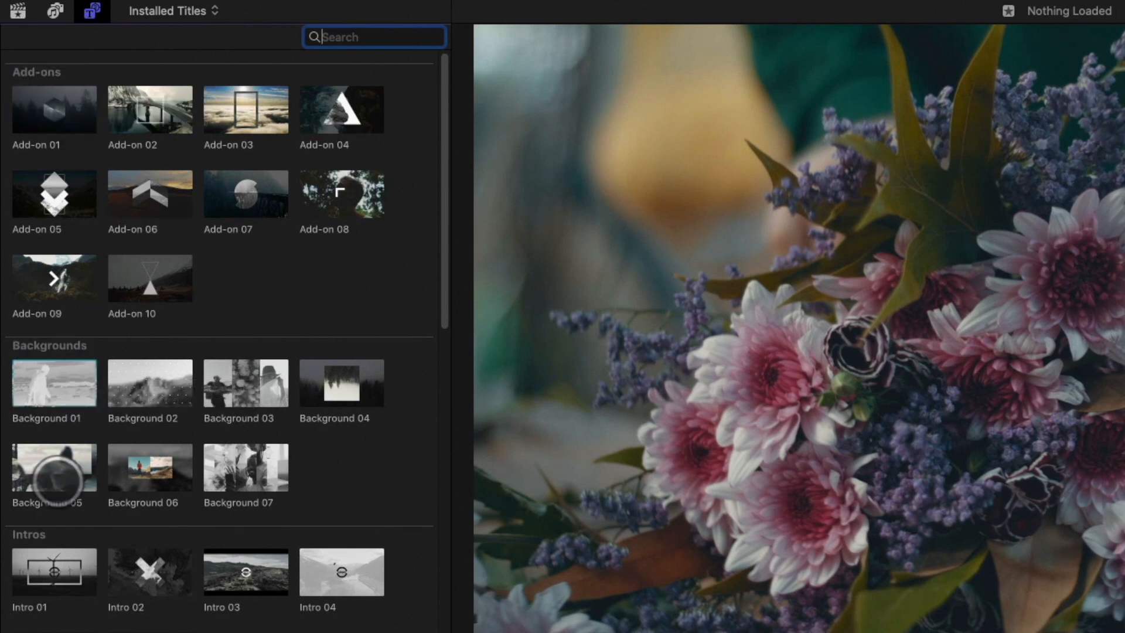
Browse the installed titles, place the Color Looks overlay above the first clip at the timeline start, and extend it over the whole edit.
scroll(51, 532, "down", 15)
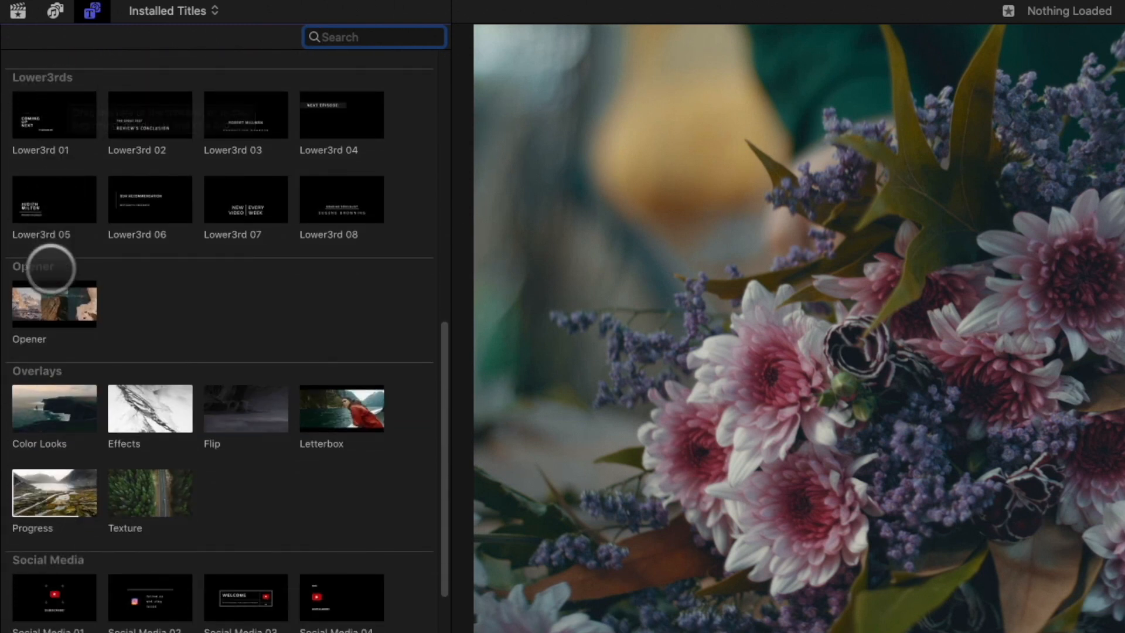
scroll(53, 374, "down", 5)
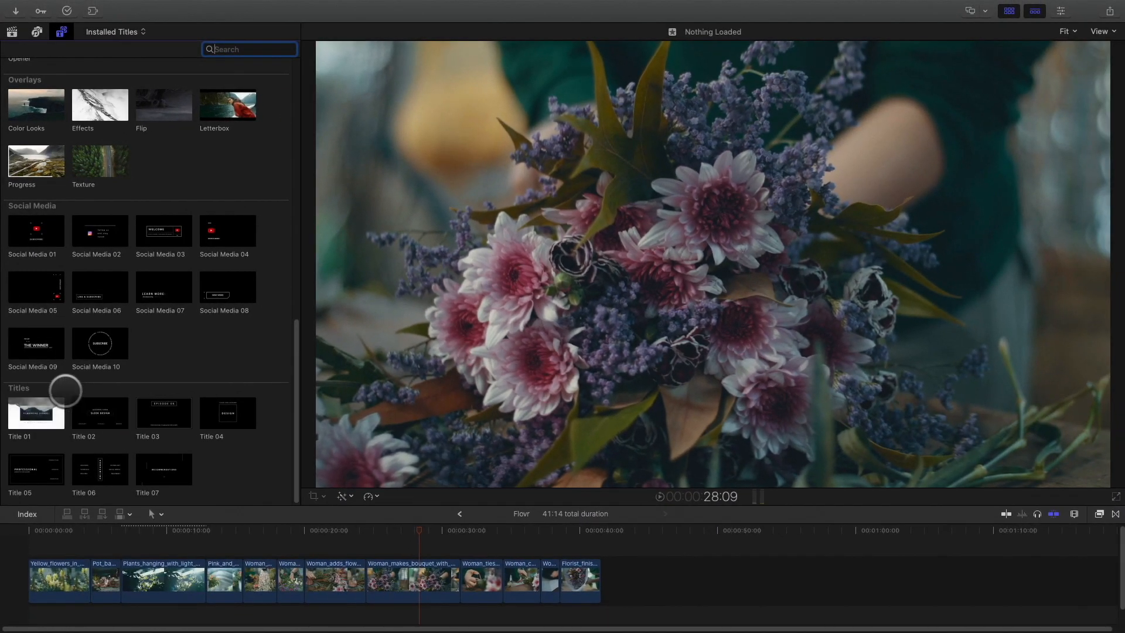
scroll(94, 550, "up", 3)
scroll(65, 391, "up", 10)
left_click_drag(256, 532, 28, 527)
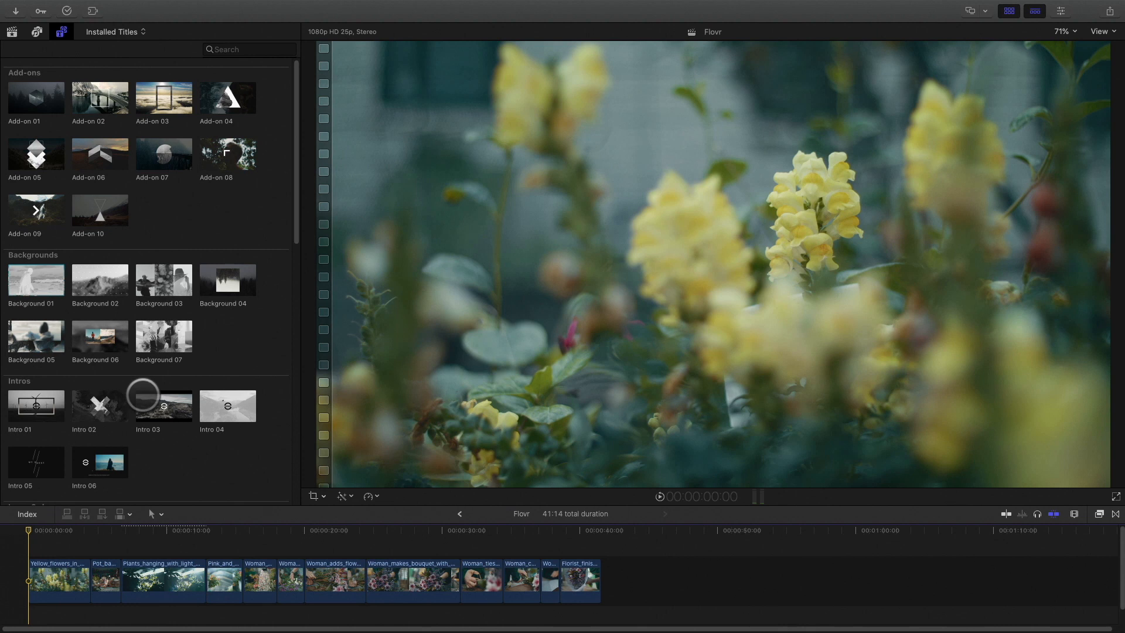
scroll(185, 461, "down", 10)
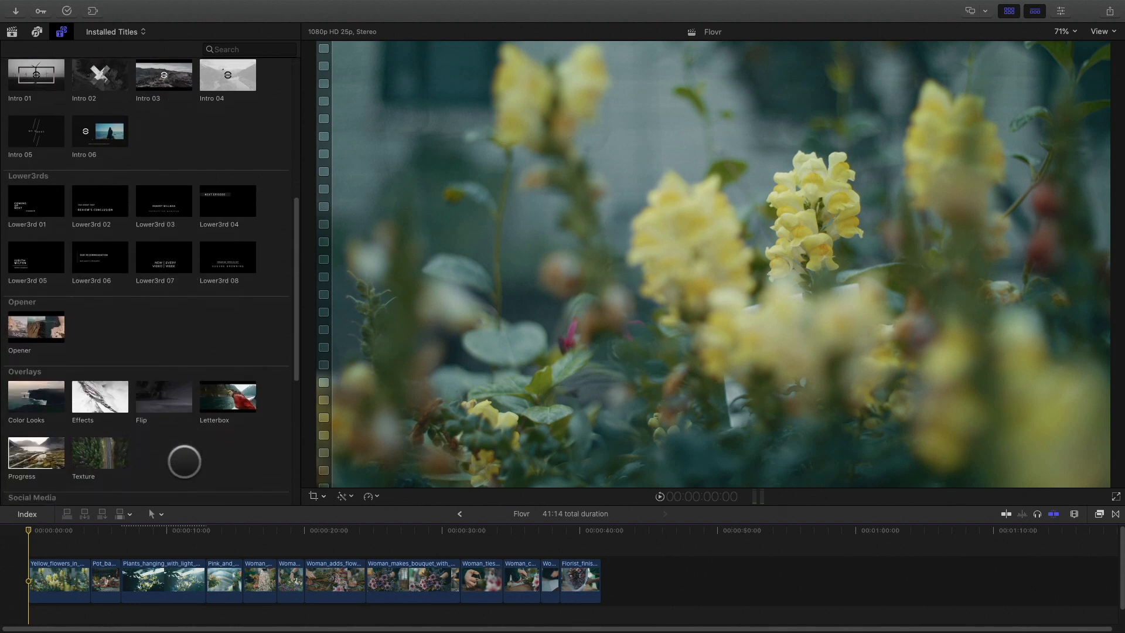
scroll(185, 461, "down", 5)
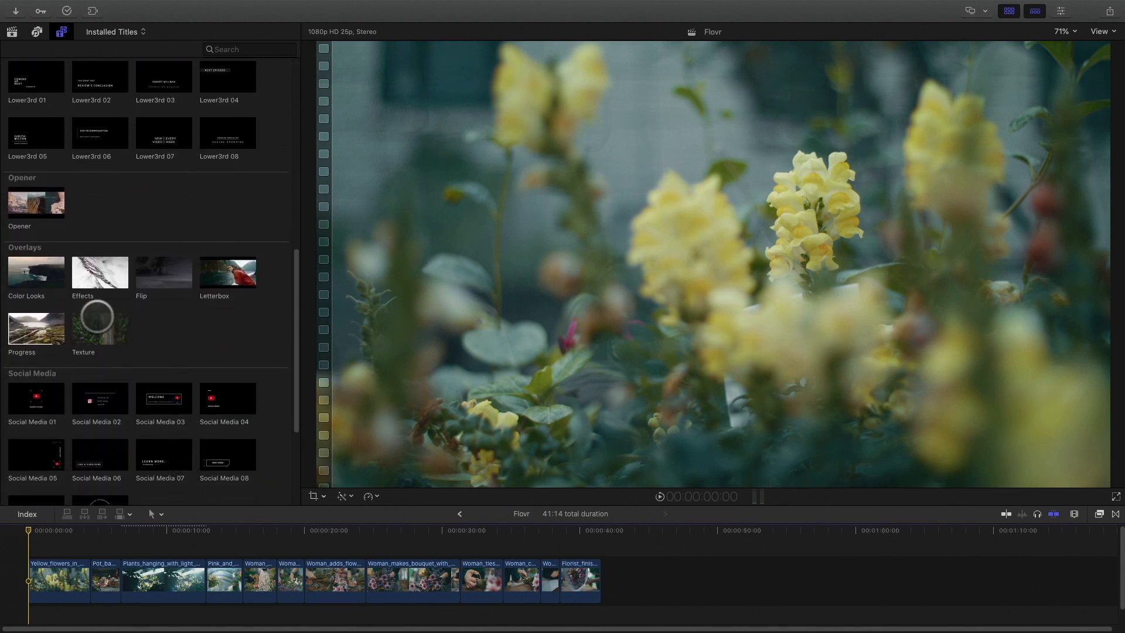
left_click(36, 279)
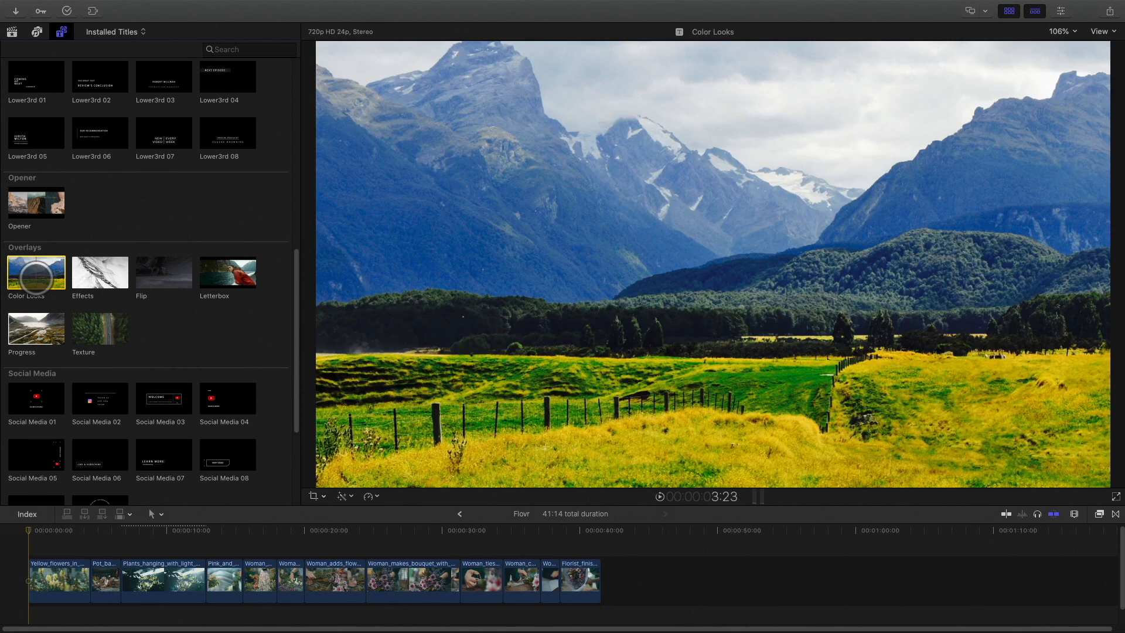
left_click_drag(36, 279, 23, 556)
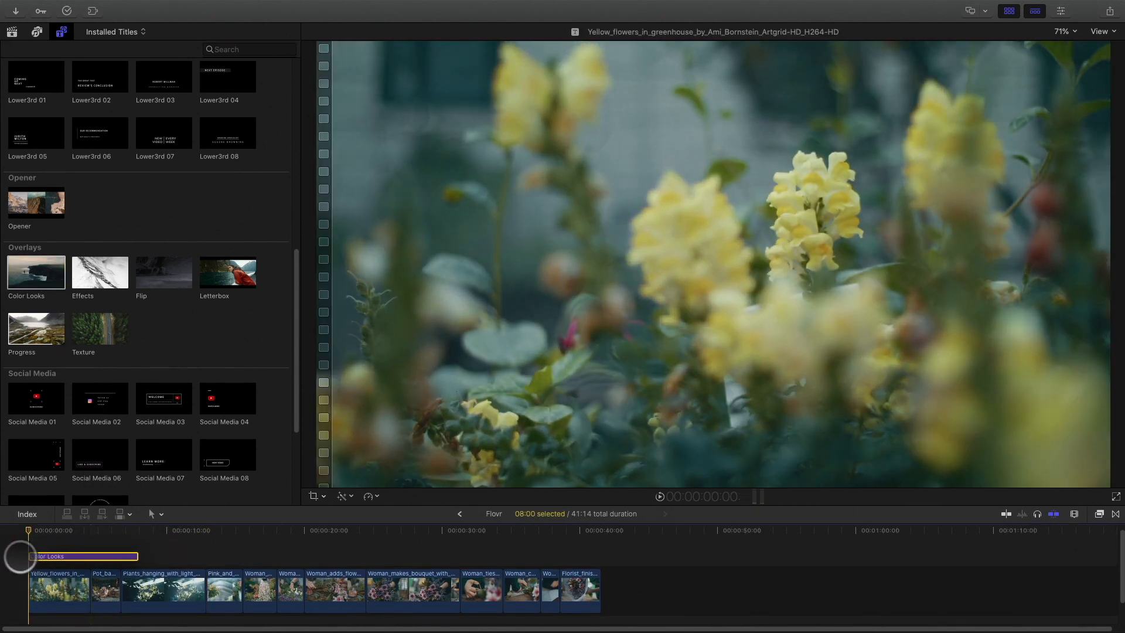
left_click_drag(136, 558, 598, 559)
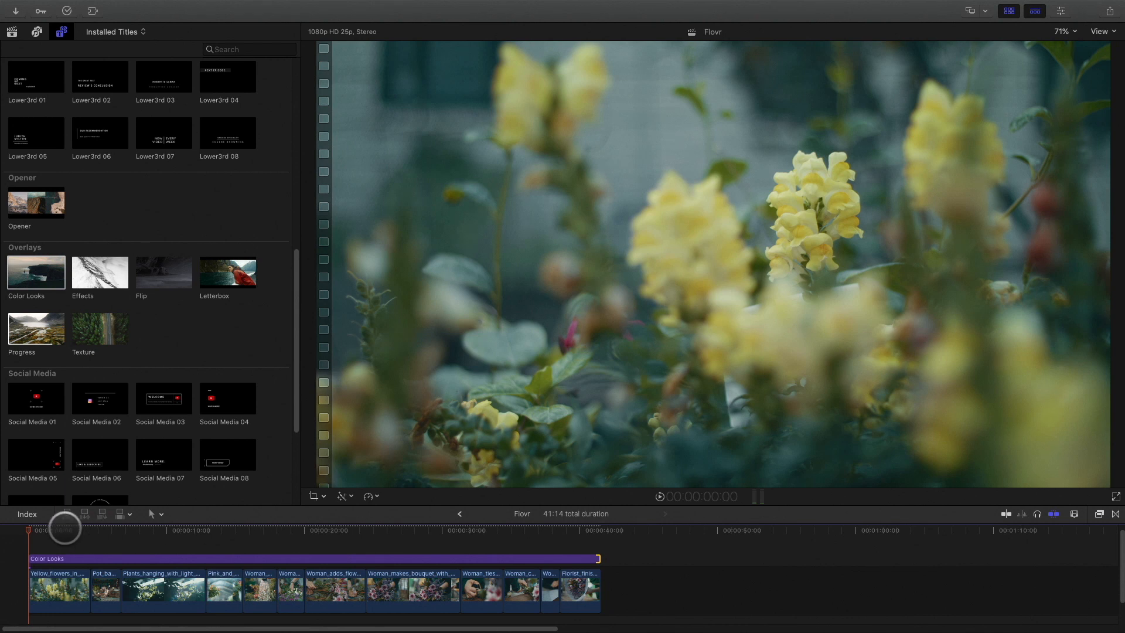
Show the inspector, enlarge the timeline area, and select the Color Looks overlay while previewing the bouquet clip.
left_click_drag(35, 528, 220, 532)
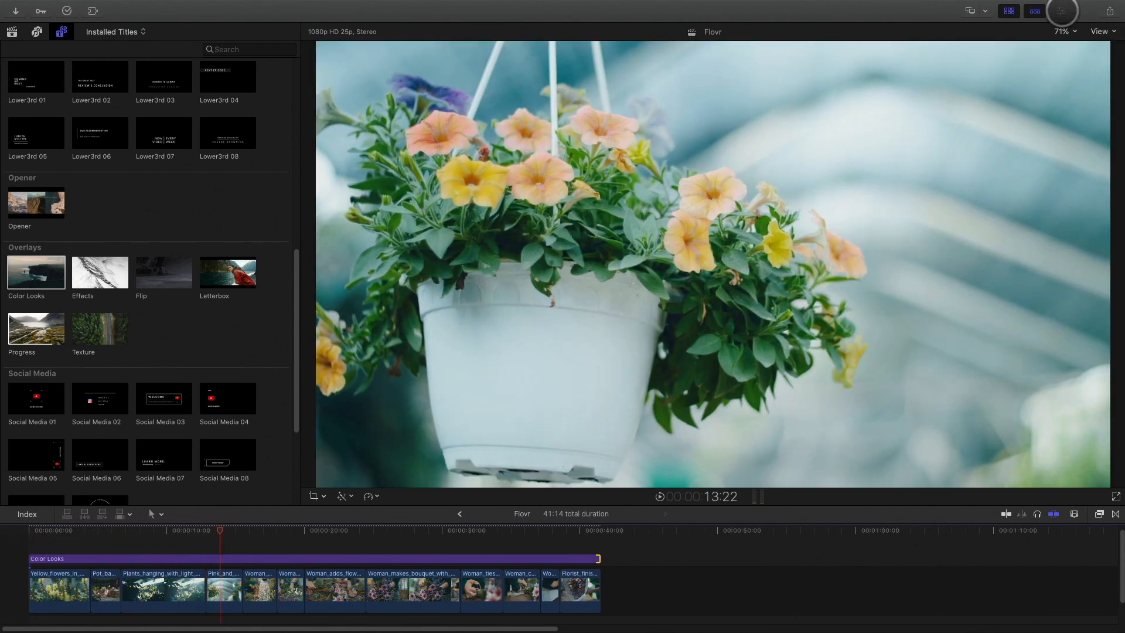
left_click(1060, 11)
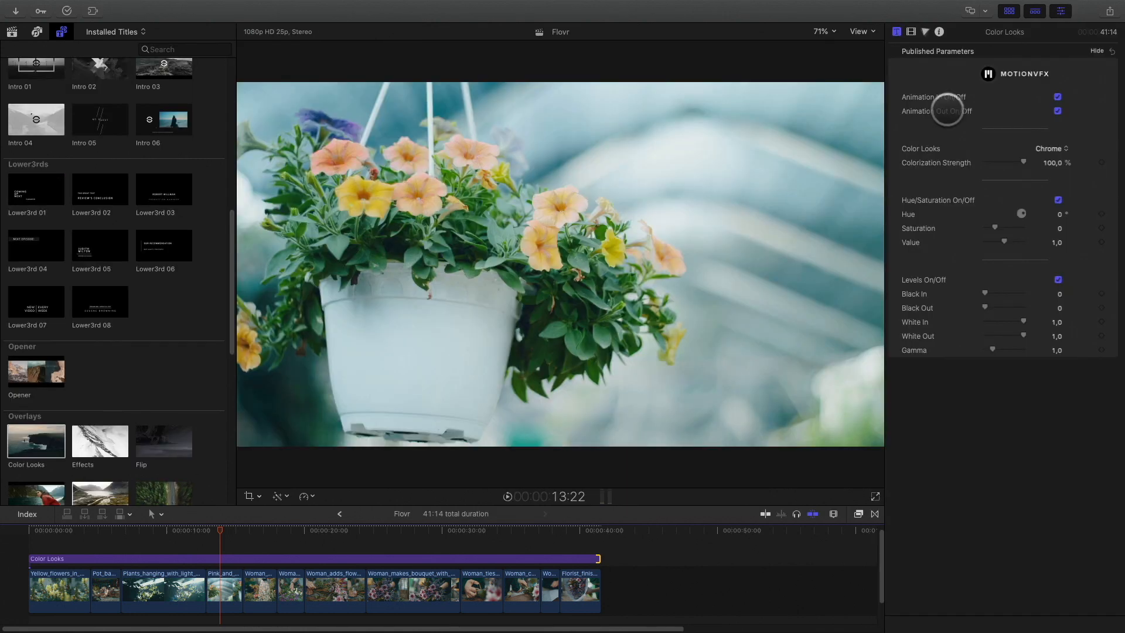
left_click_drag(659, 504, 658, 444)
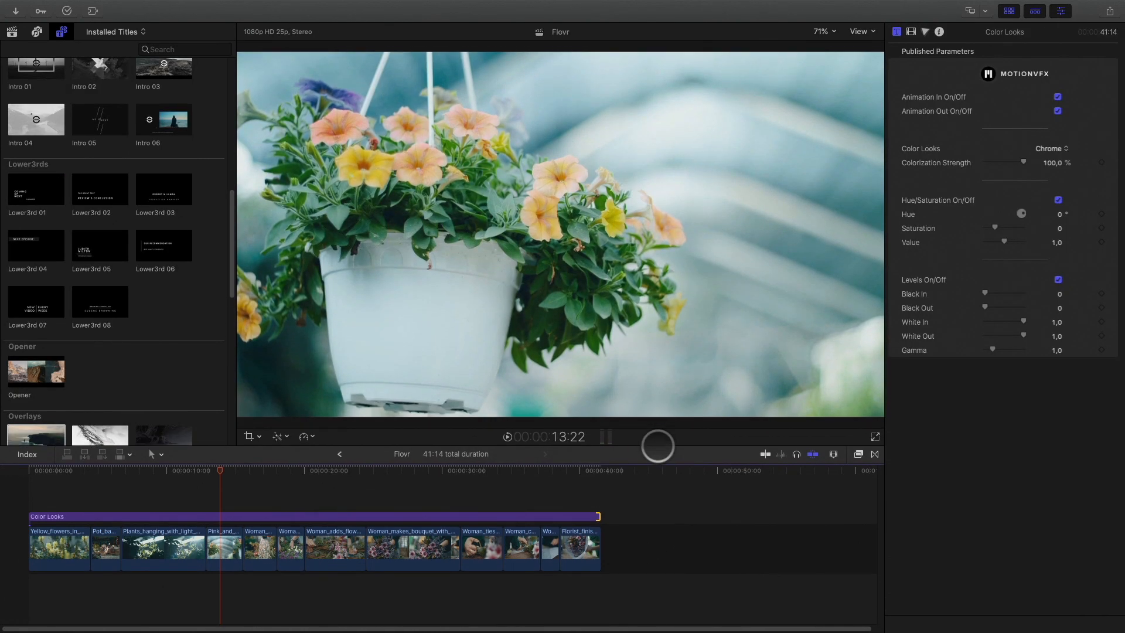
left_click(409, 484)
left_click(422, 512)
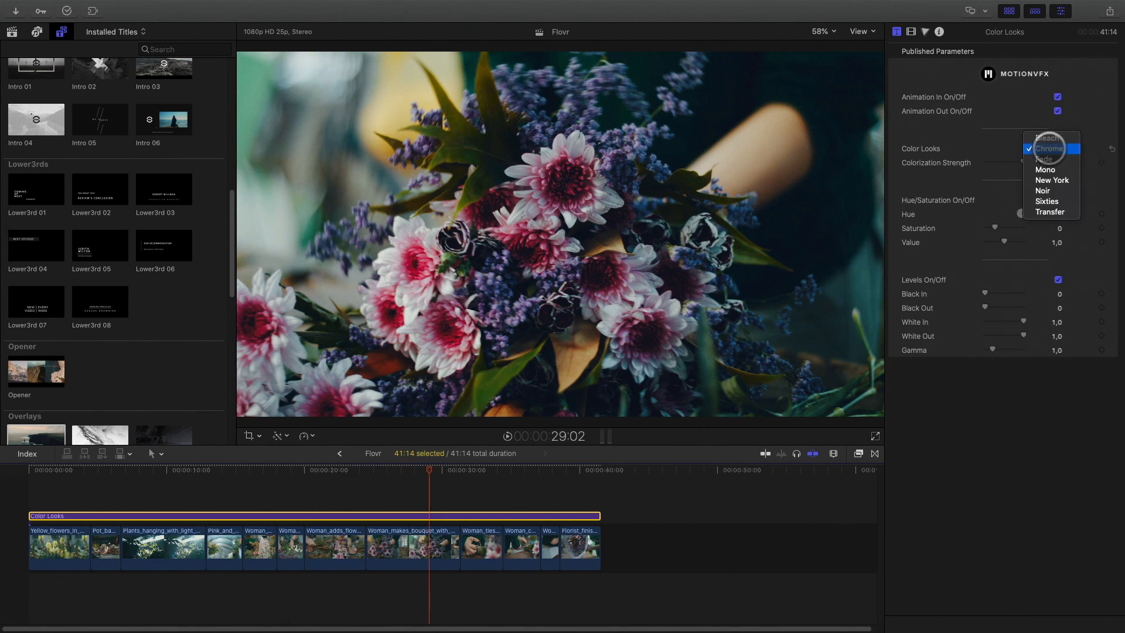
Compare the Bleach, New York, Mono and Transfer looks, set the Color Looks overlay to Sixties, and set Black In to 0.03.
left_click(1048, 139)
left_click(1050, 149)
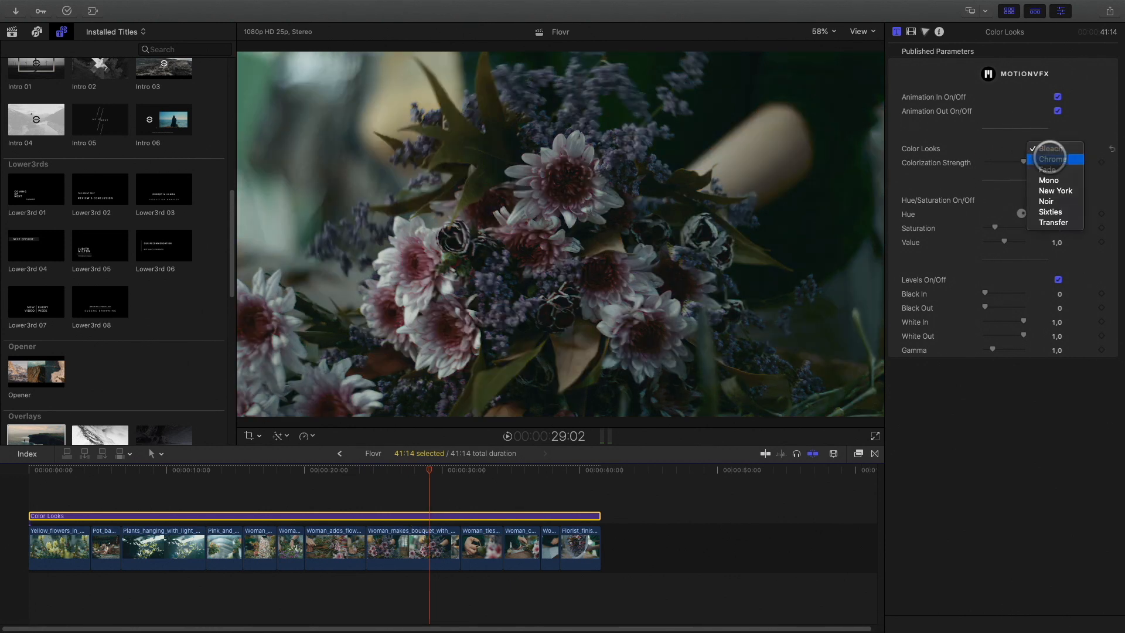
left_click(1050, 191)
left_click(1047, 149)
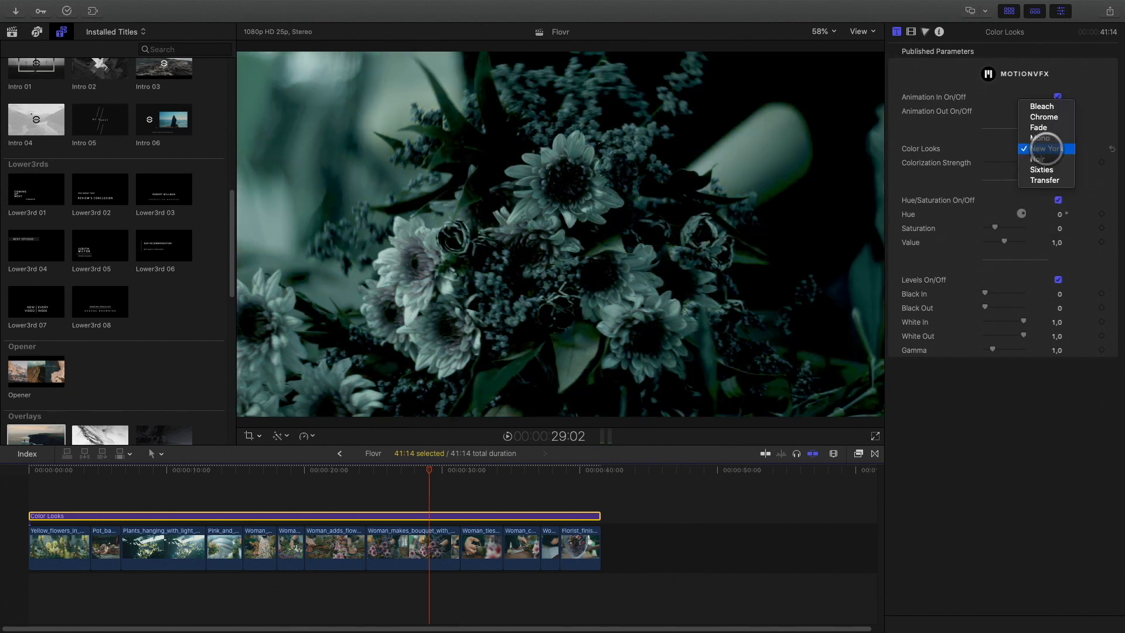
left_click(1046, 138)
left_click(1050, 149)
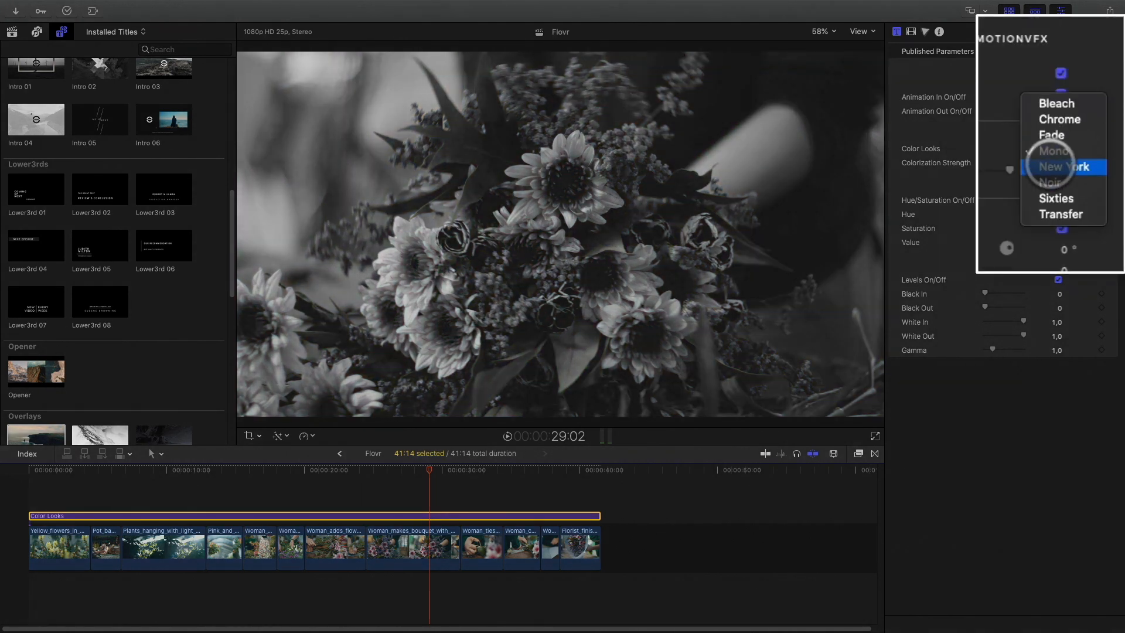
left_click(1050, 190)
left_click(1049, 148)
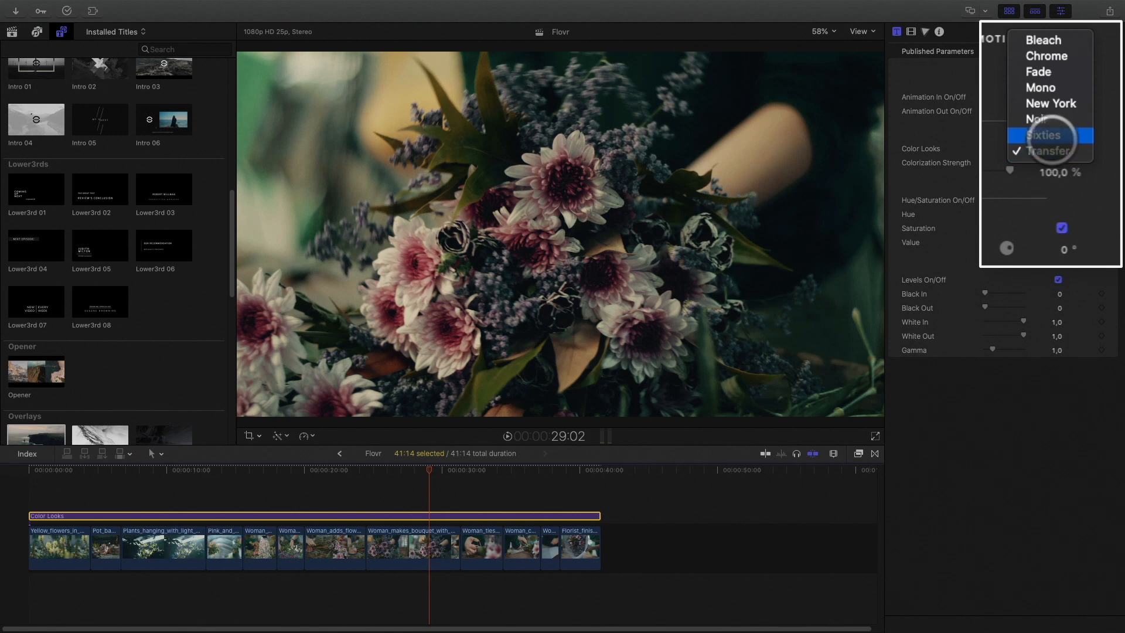
left_click(1050, 136)
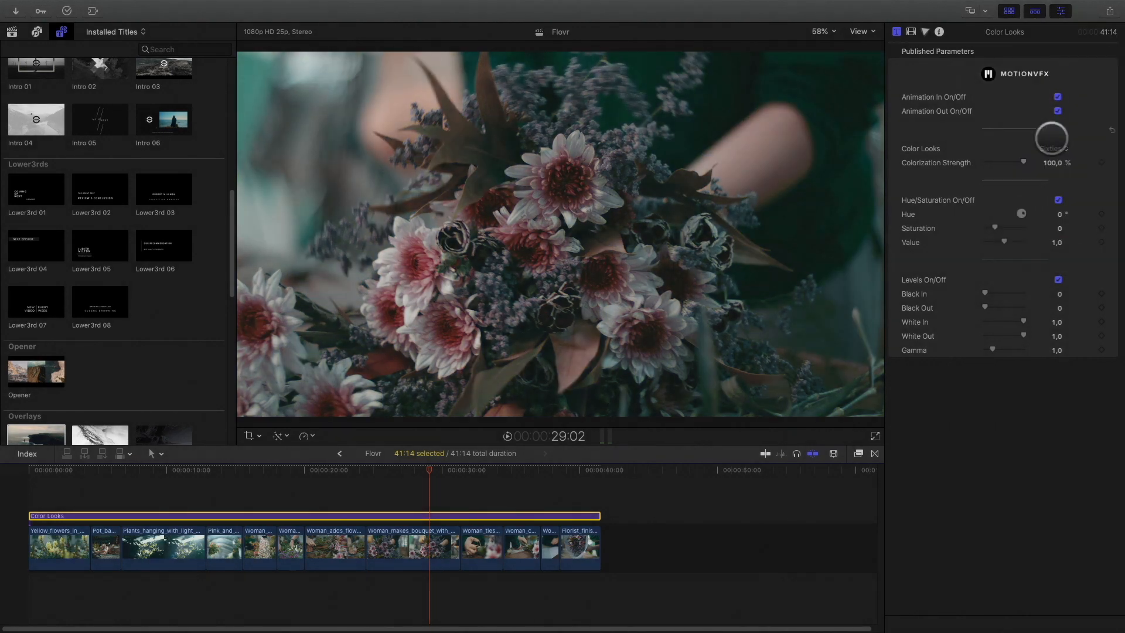
left_click_drag(420, 468, 392, 438)
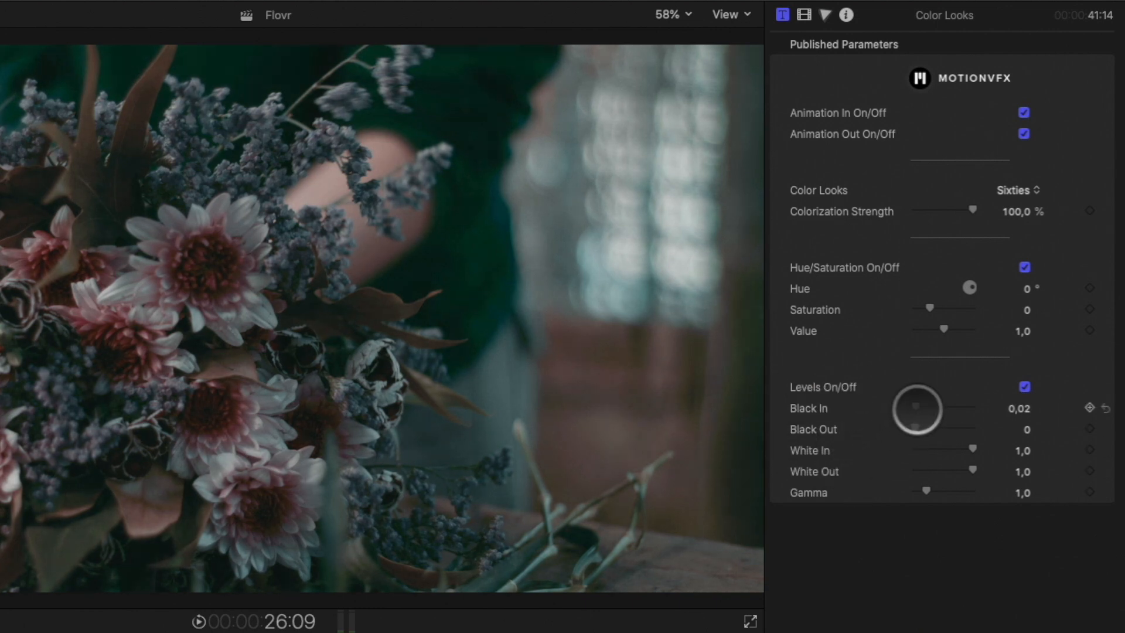
left_click_drag(919, 410, 919, 410)
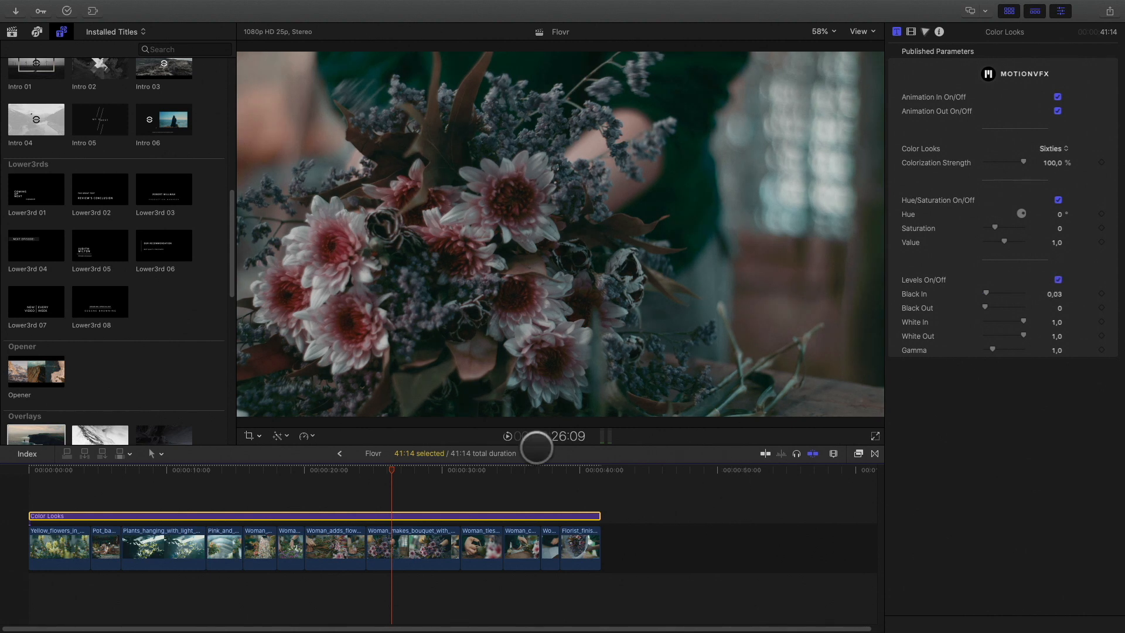
Add Title 04 over the first clip at the clip's length, with bold title FLOVR and medium-weight subtitle SIGNATURE BOUQUETS.
left_click_drag(391, 472, 28, 456)
scroll(125, 344, "down", 10)
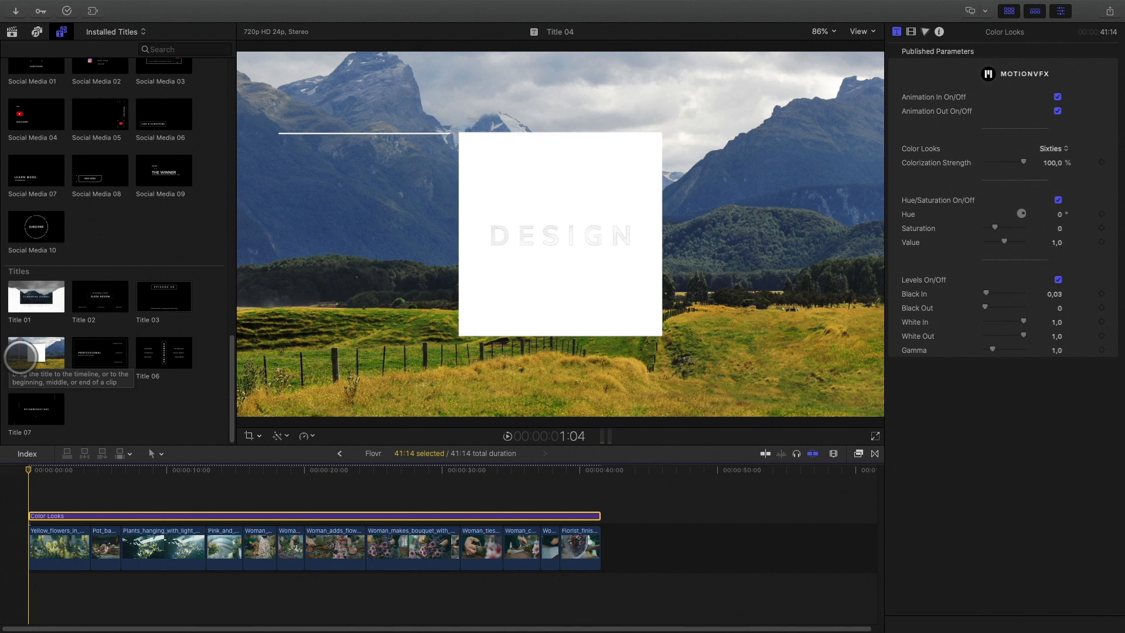
left_click_drag(29, 355, 65, 482)
left_click(1012, 232)
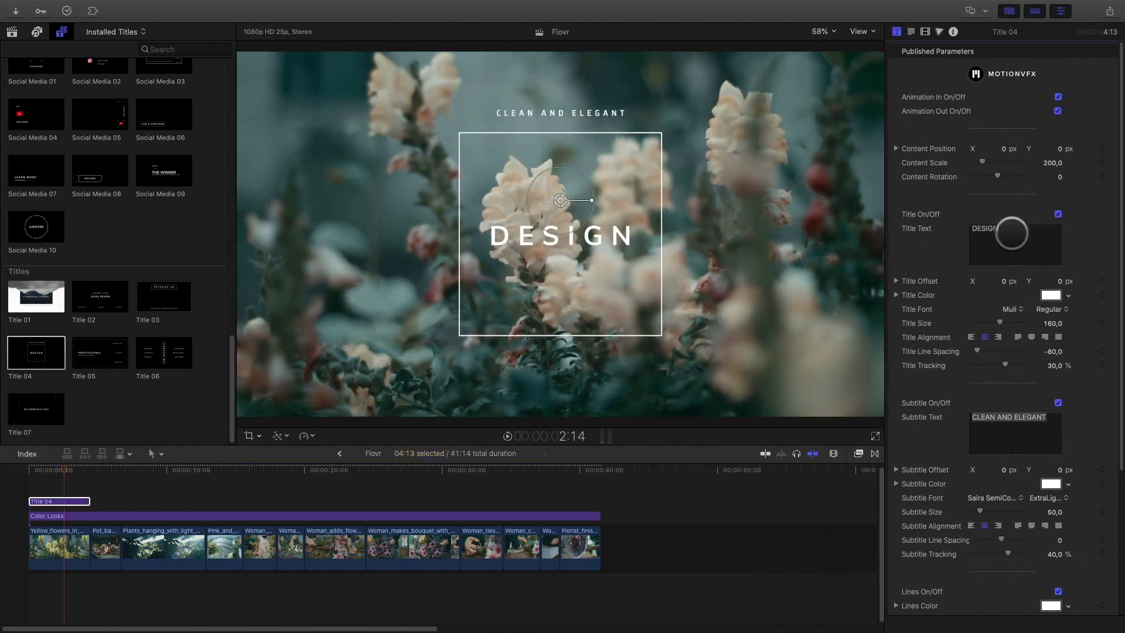
type("FLOVR")
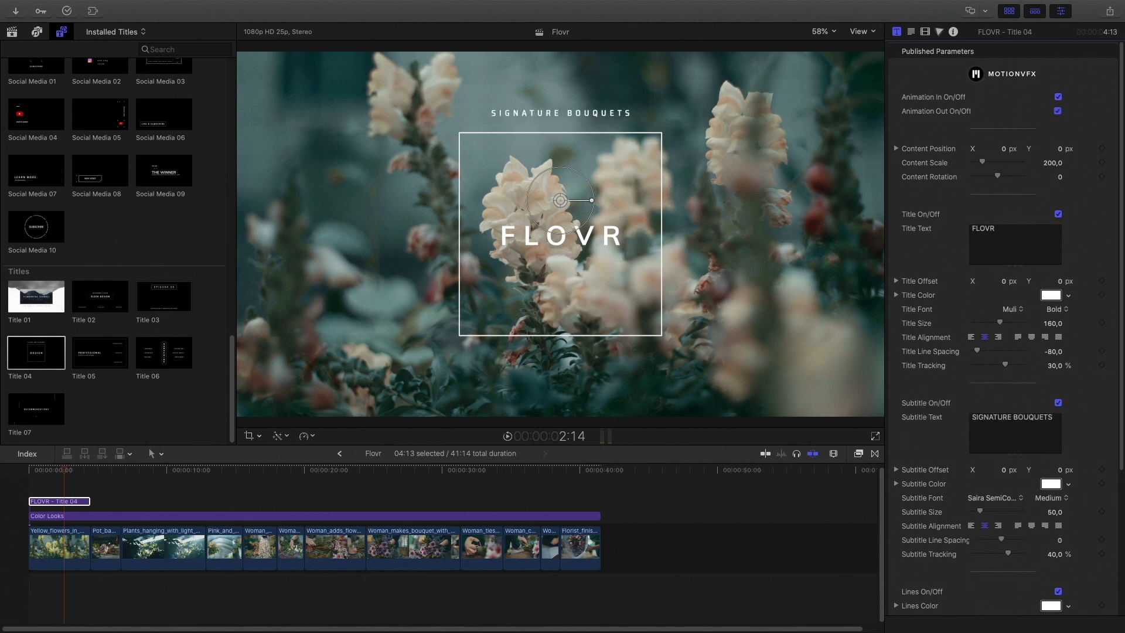
Play back the FLOVR title animation from the start of the timeline.
left_click_drag(63, 470, 22, 479)
key("space")
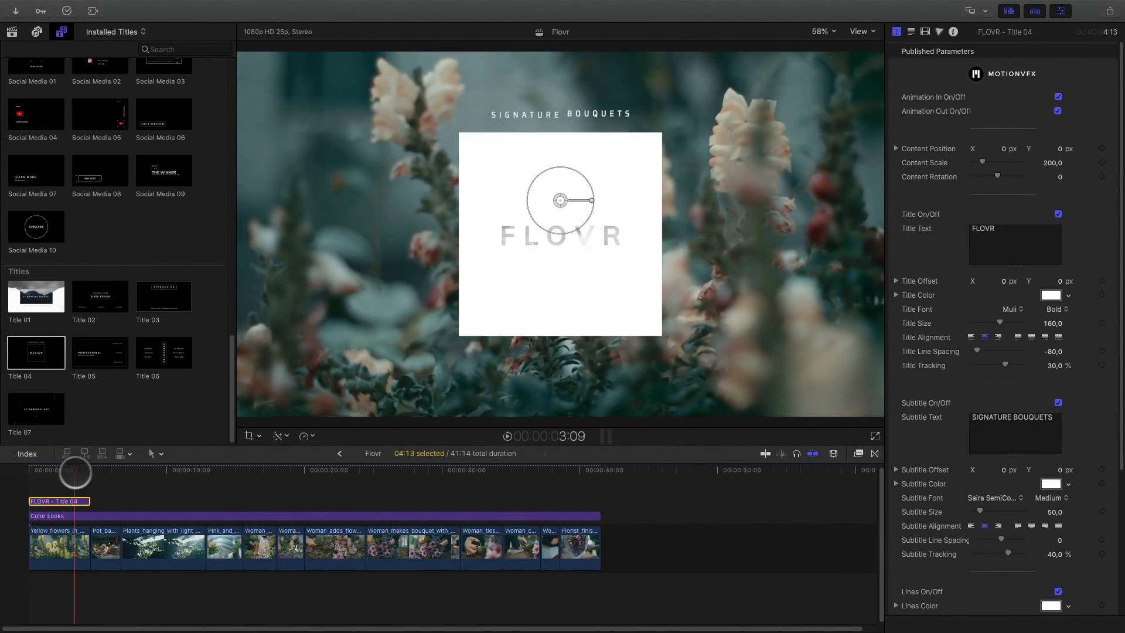
left_click_drag(75, 473, 57, 474)
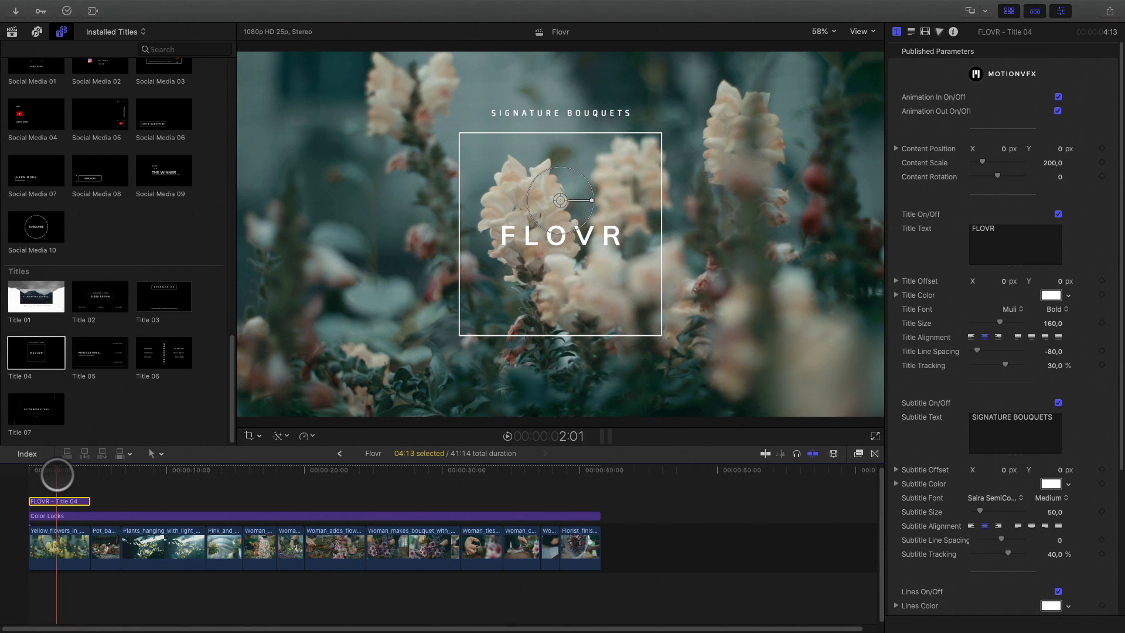
Place Add-on 01 between the FLOVR title and the Color Looks overlay, trim it to the title's length, and play it back.
scroll(92, 286, "down", 10)
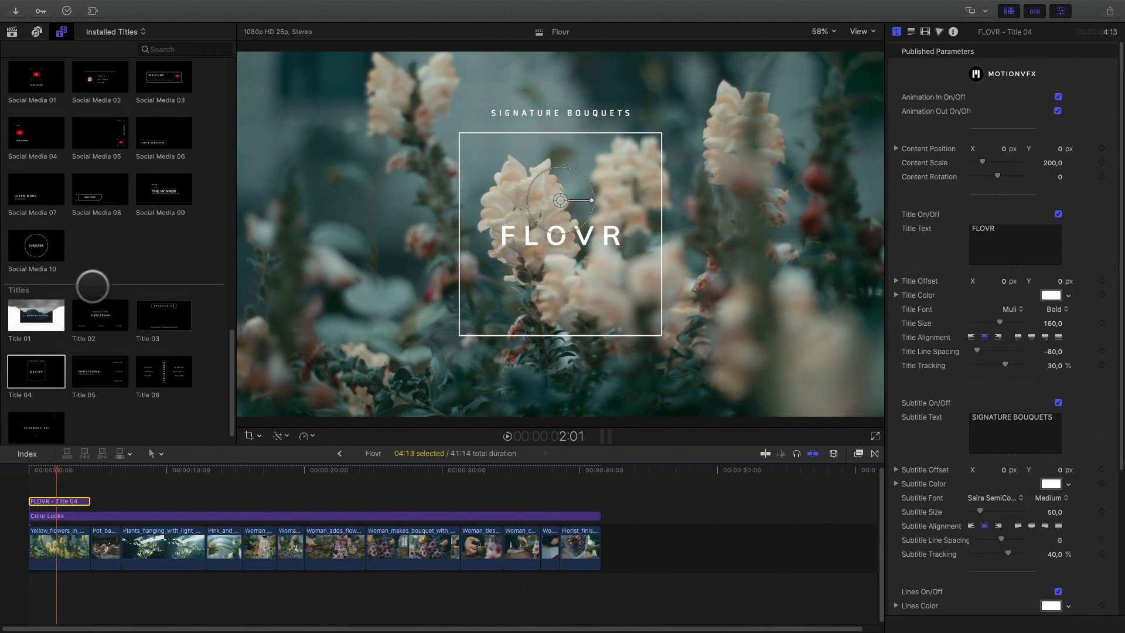
scroll(92, 288, "up", 15)
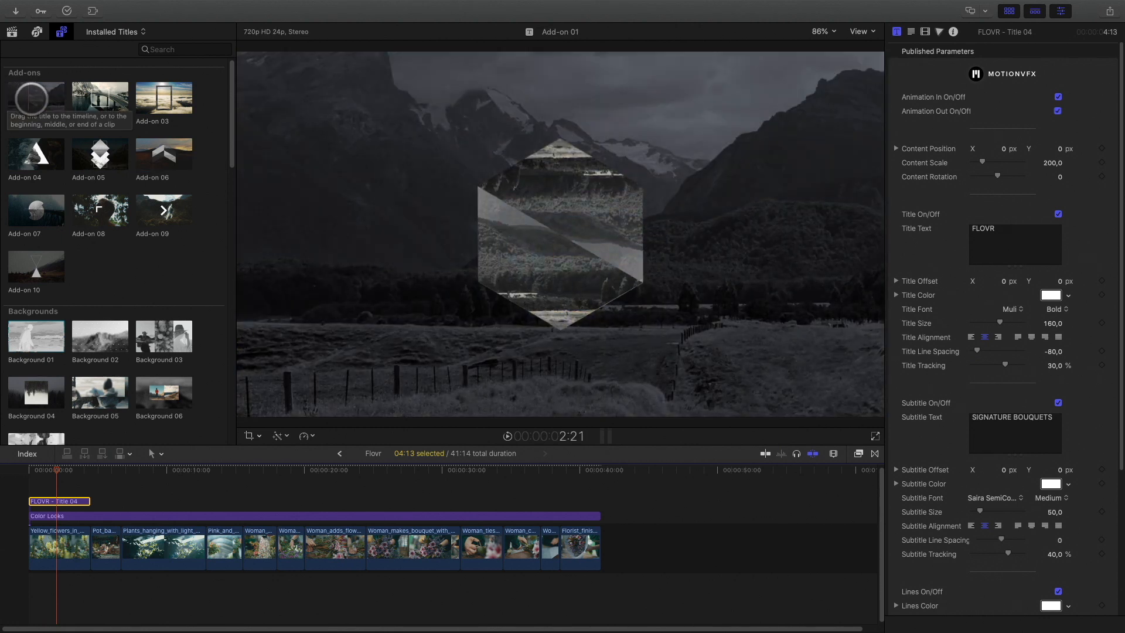
left_click_drag(31, 98, 27, 503)
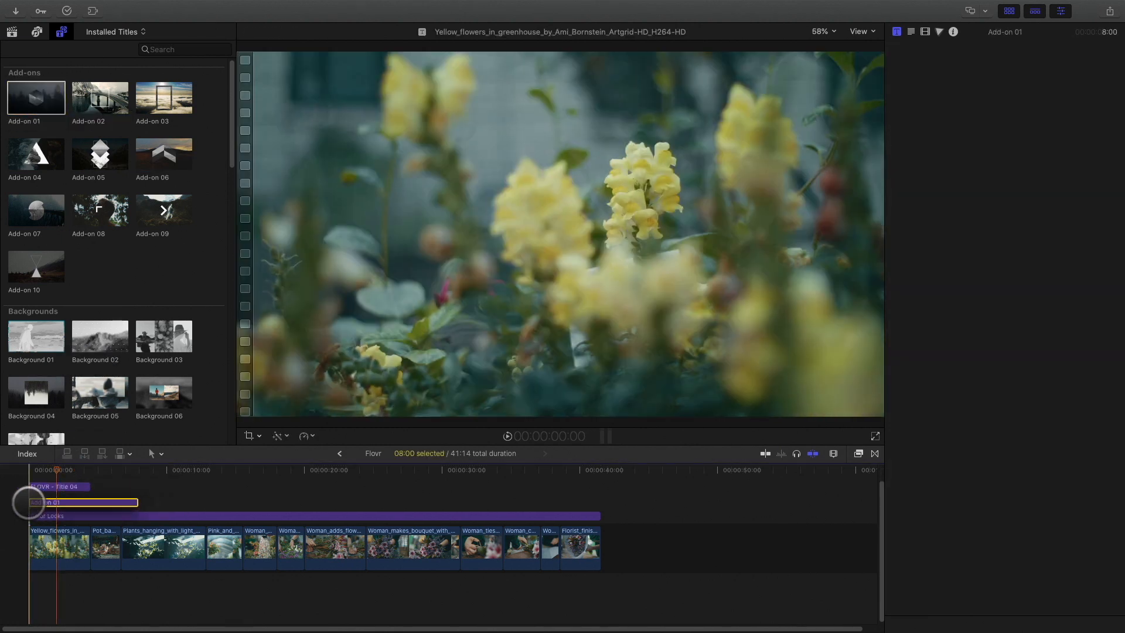
left_click_drag(136, 501, 88, 501)
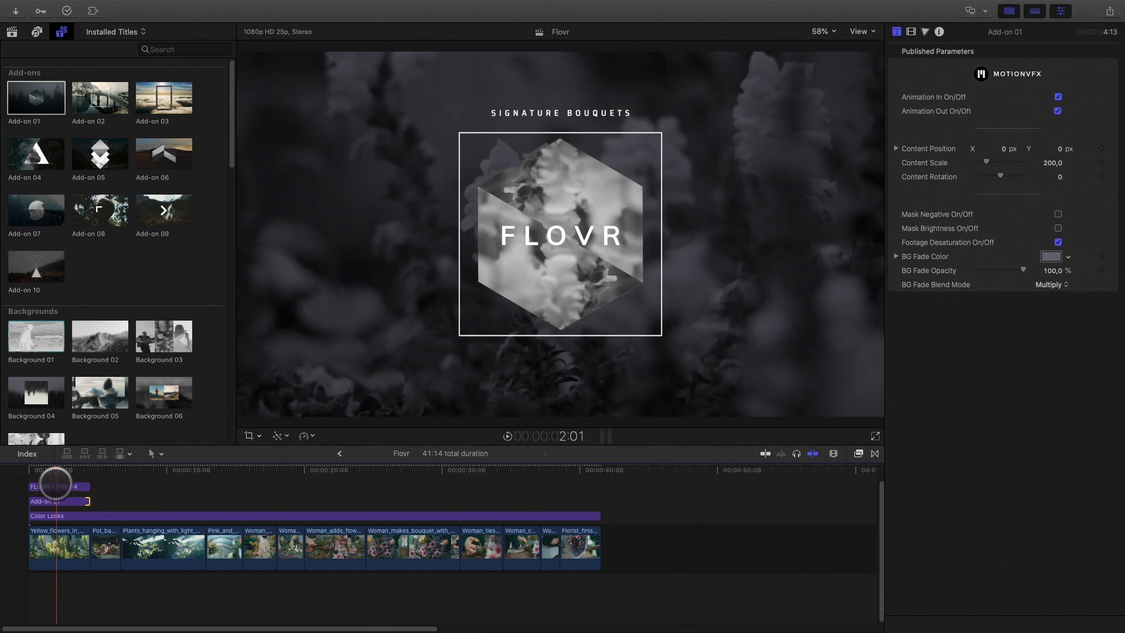
left_click_drag(53, 469, 22, 470)
key("space")
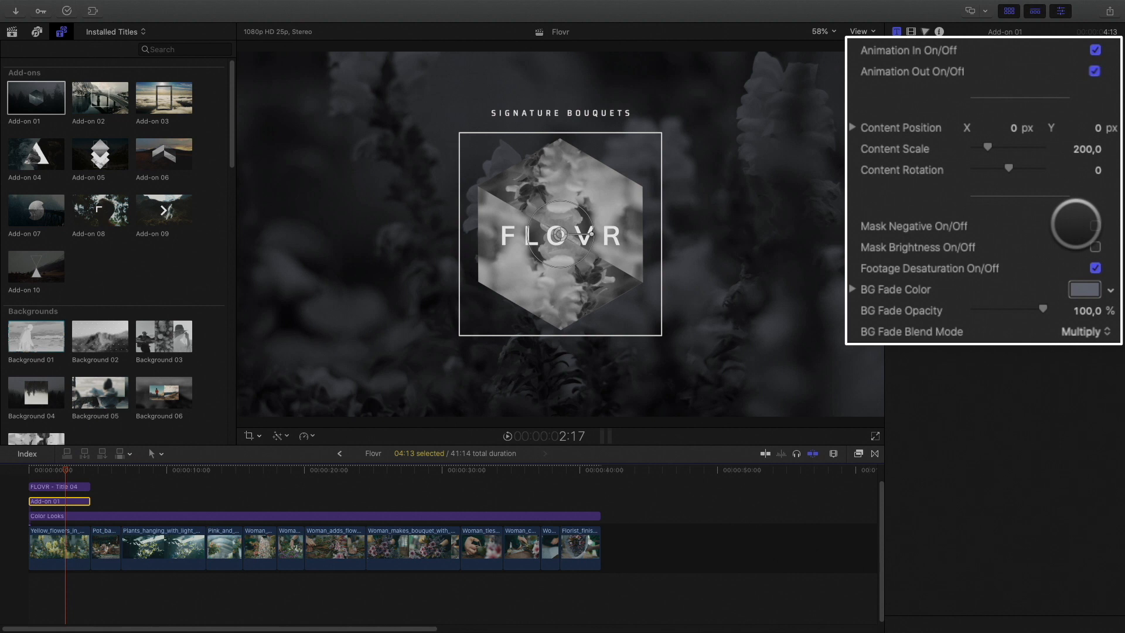
Turn off Footage Desaturation for Add-on 01, set its BG Fade Opacity to 85%, and play the intro back.
left_click(1096, 268)
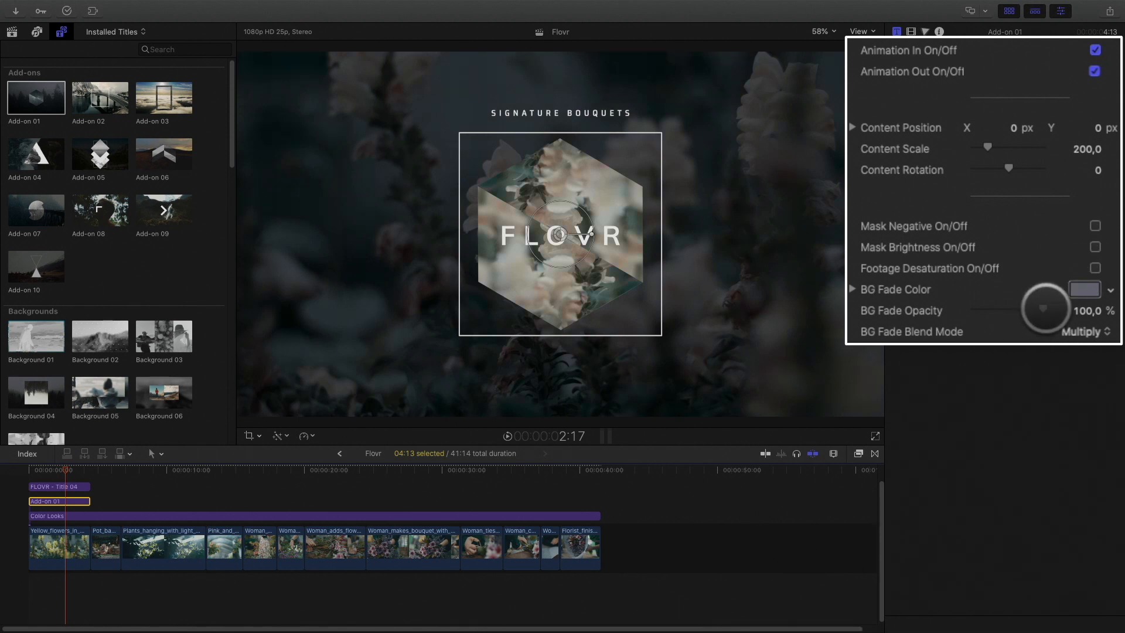
left_click_drag(1042, 309, 1018, 309)
left_click(1091, 311)
type("85")
key("Return")
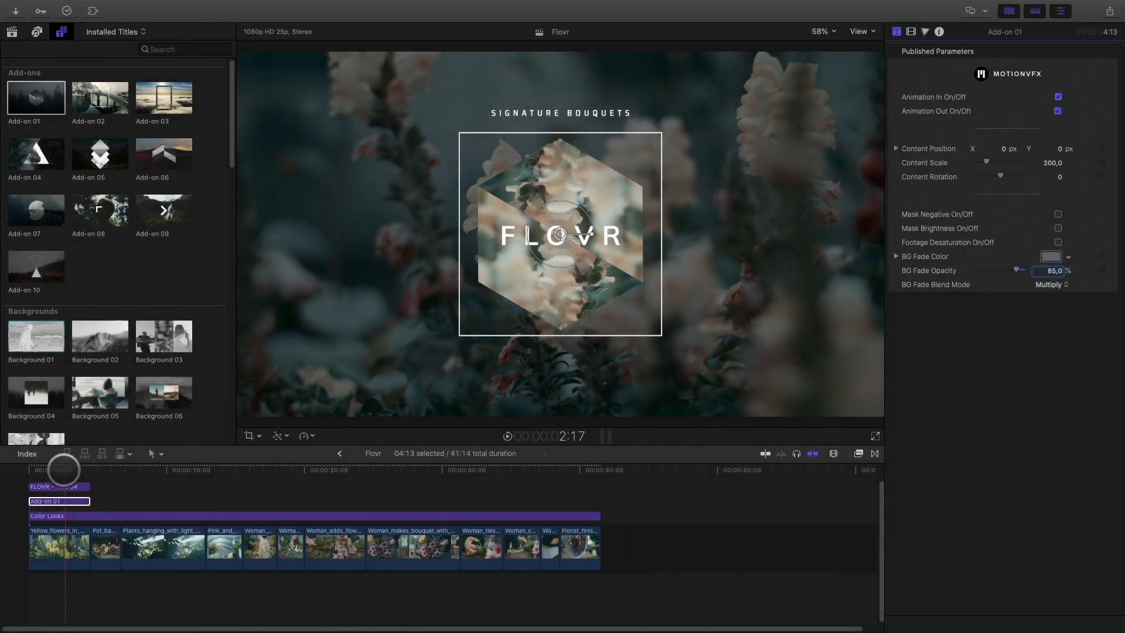
left_click_drag(63, 469, 28, 474)
key("space")
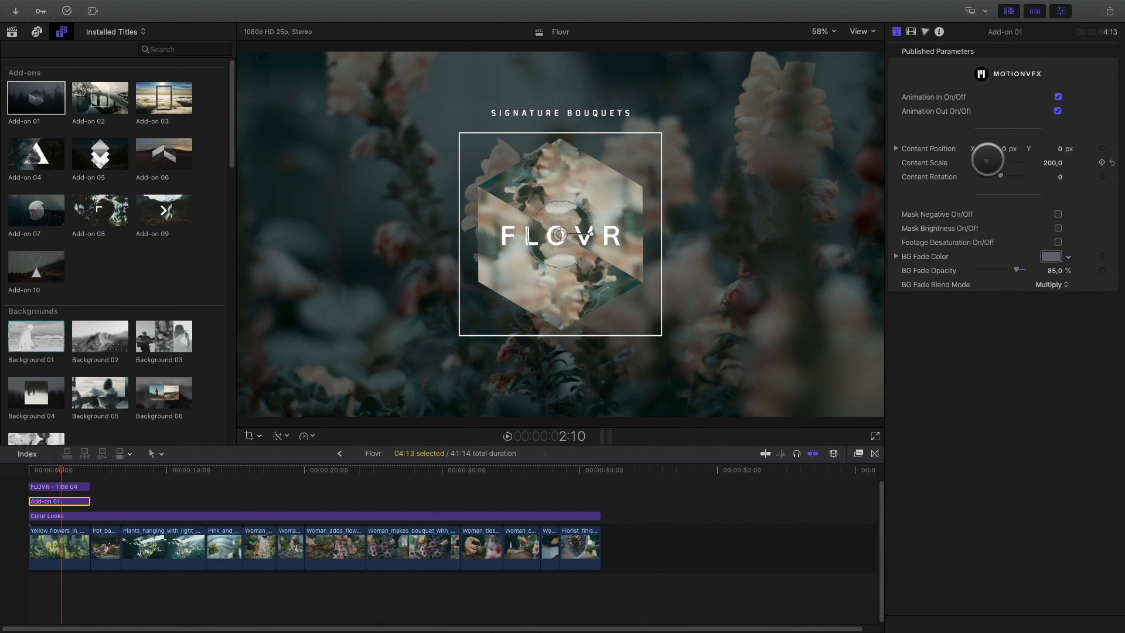
Set Add-on 01's Content Scale to 170 and review the intro from the start up to the cut after the first clip.
left_click_drag(988, 162, 987, 163)
left_click(26, 470)
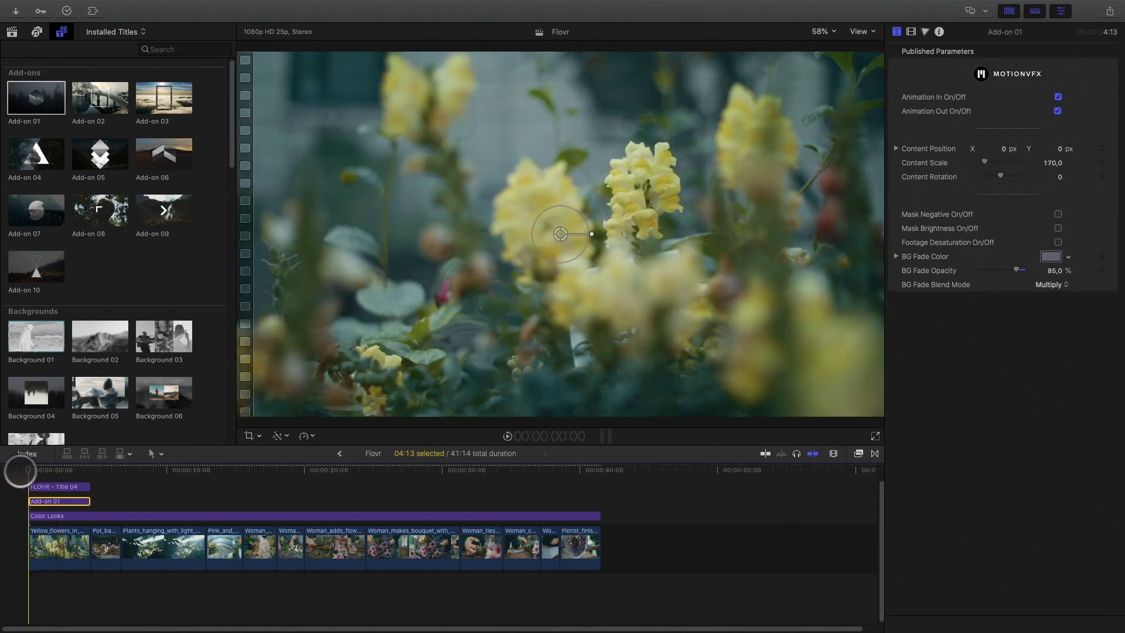
key("space")
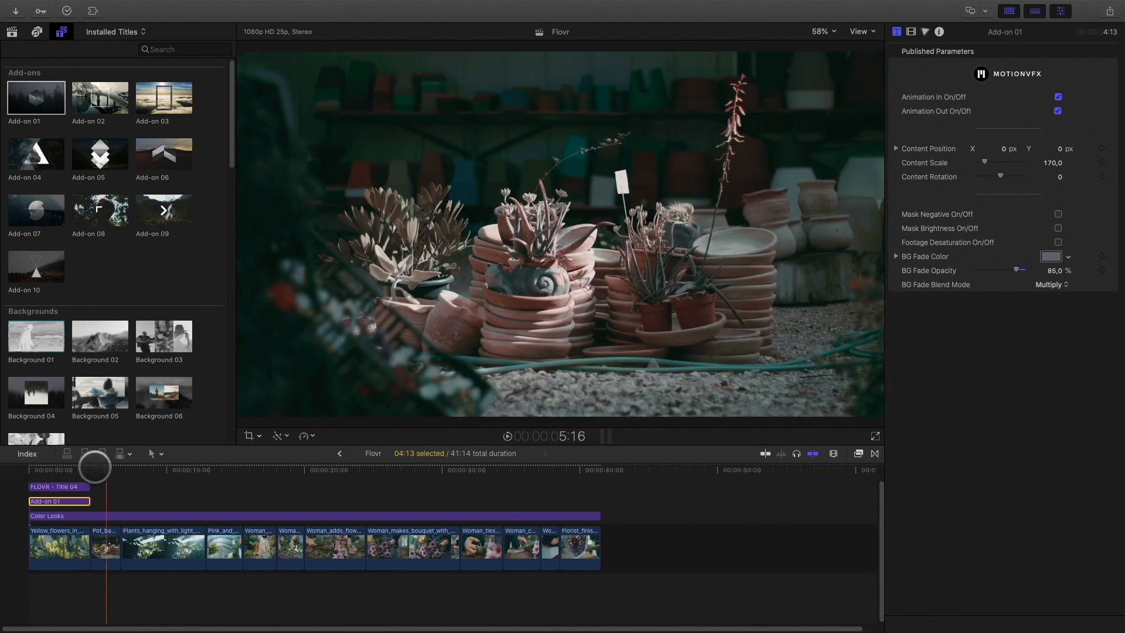
left_click_drag(106, 469, 92, 470)
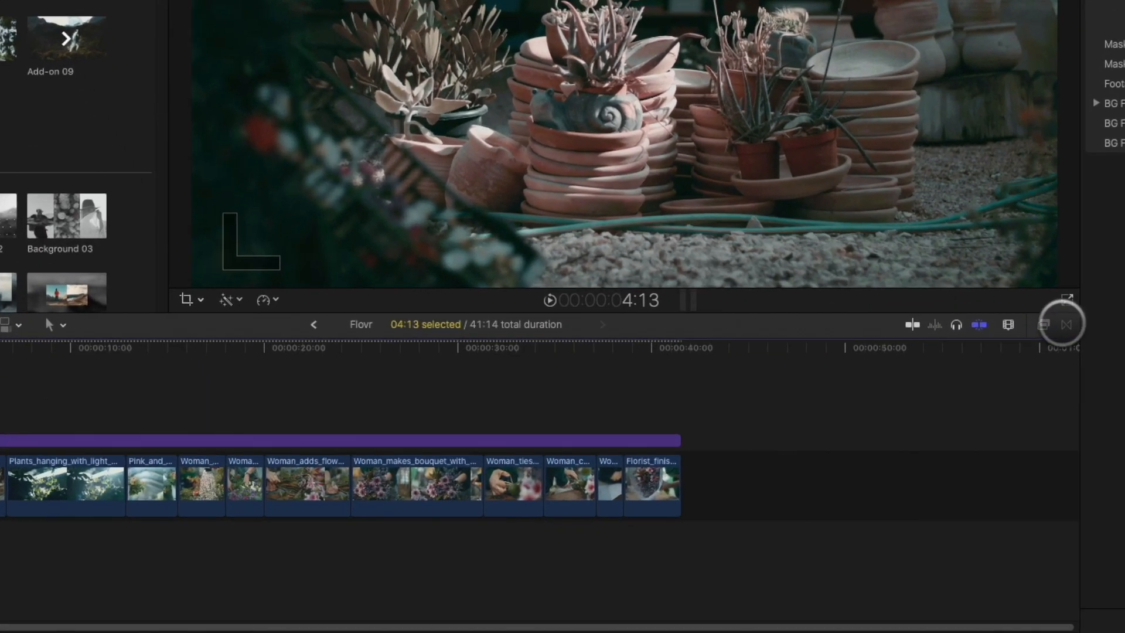
Apply Transition 03 from mChannel Clean at the cut between the first two clips and play the intro back.
left_click(875, 454)
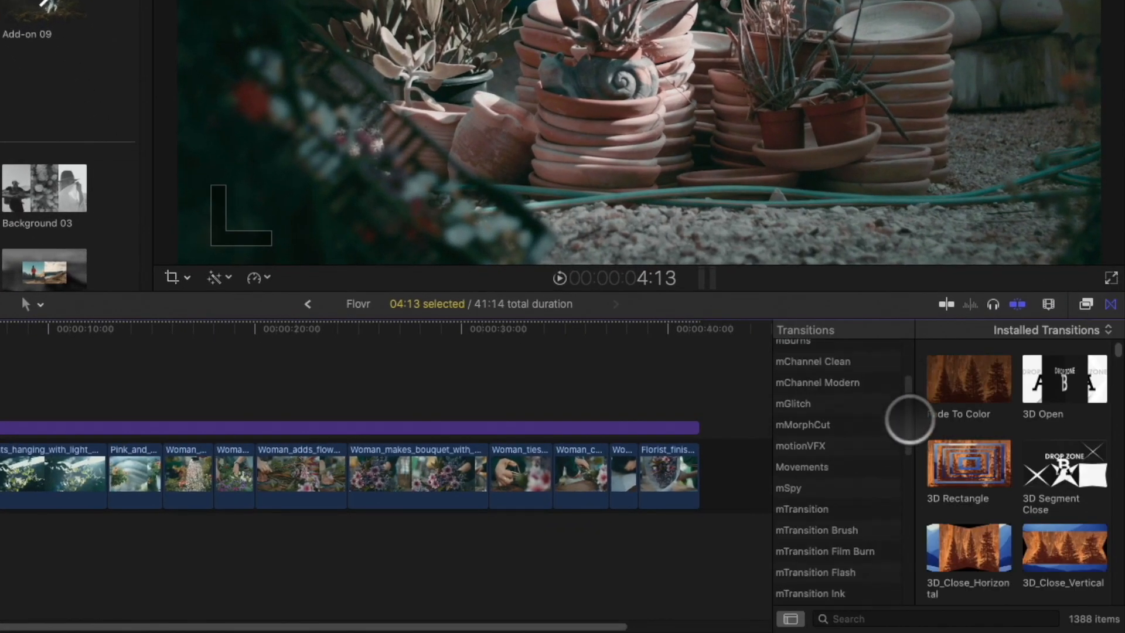
left_click(828, 366)
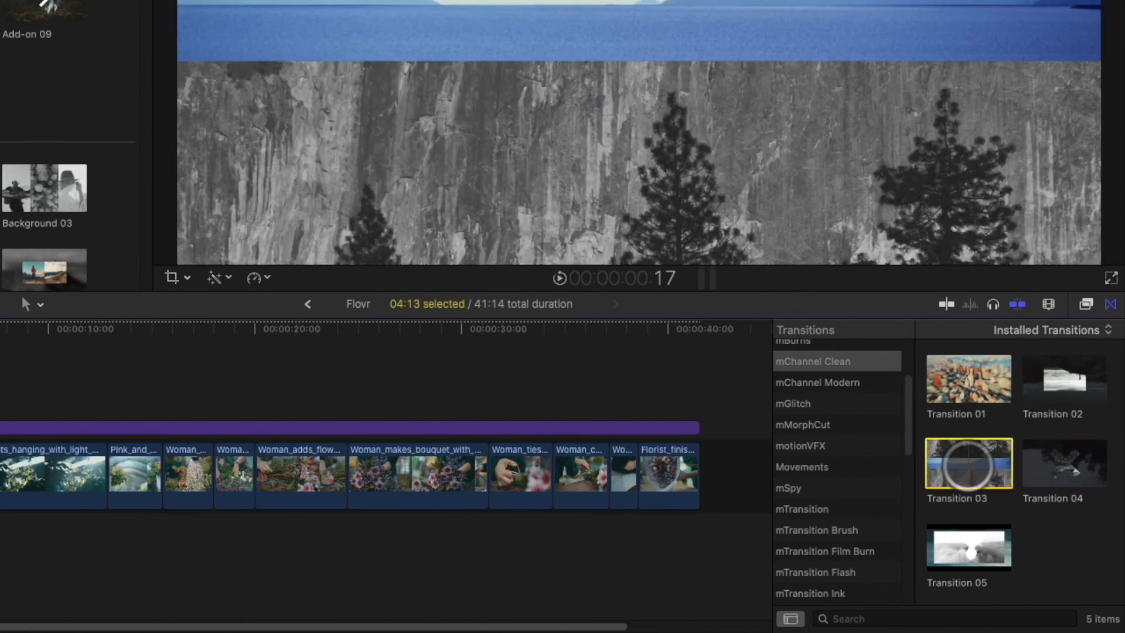
left_click_drag(992, 464, 89, 530)
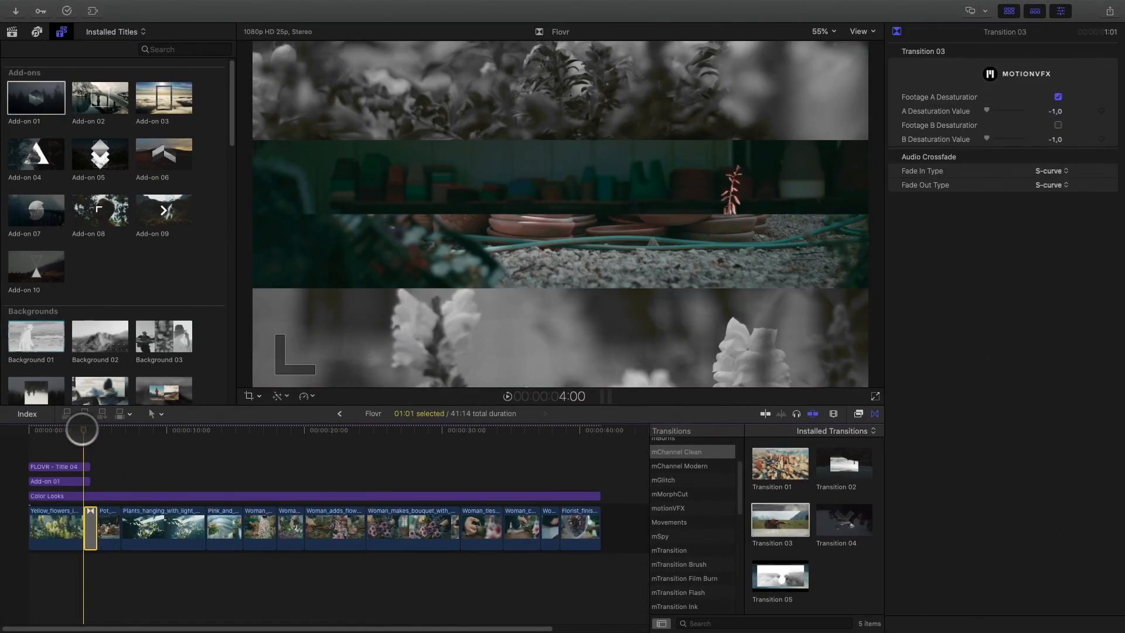
left_click_drag(82, 429, 30, 438)
key("space")
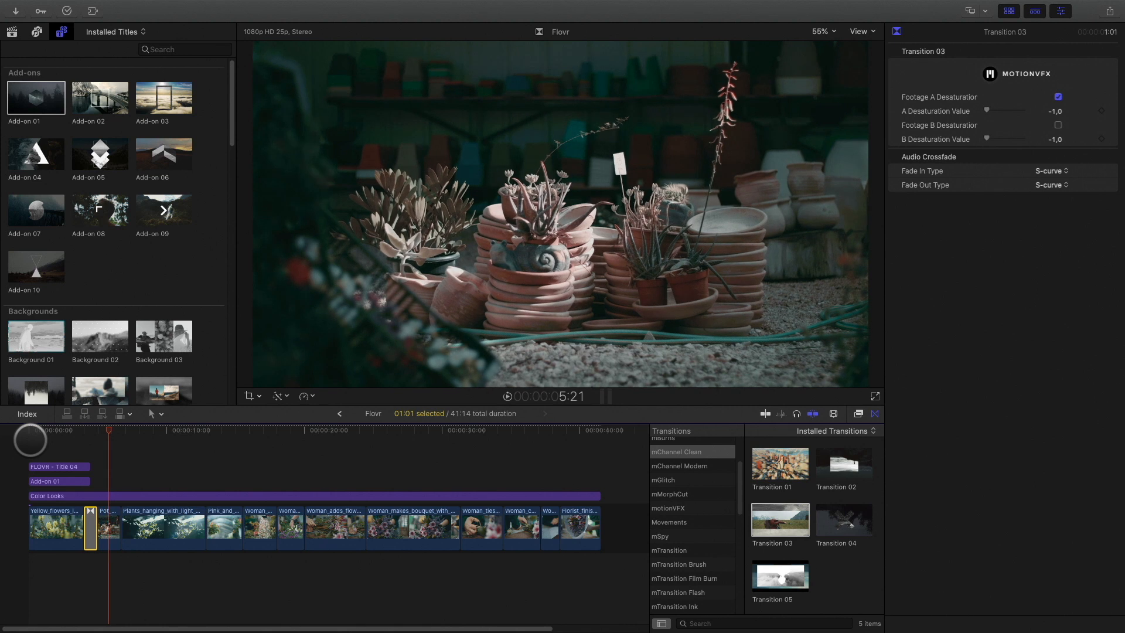
left_click_drag(106, 432, 92, 432)
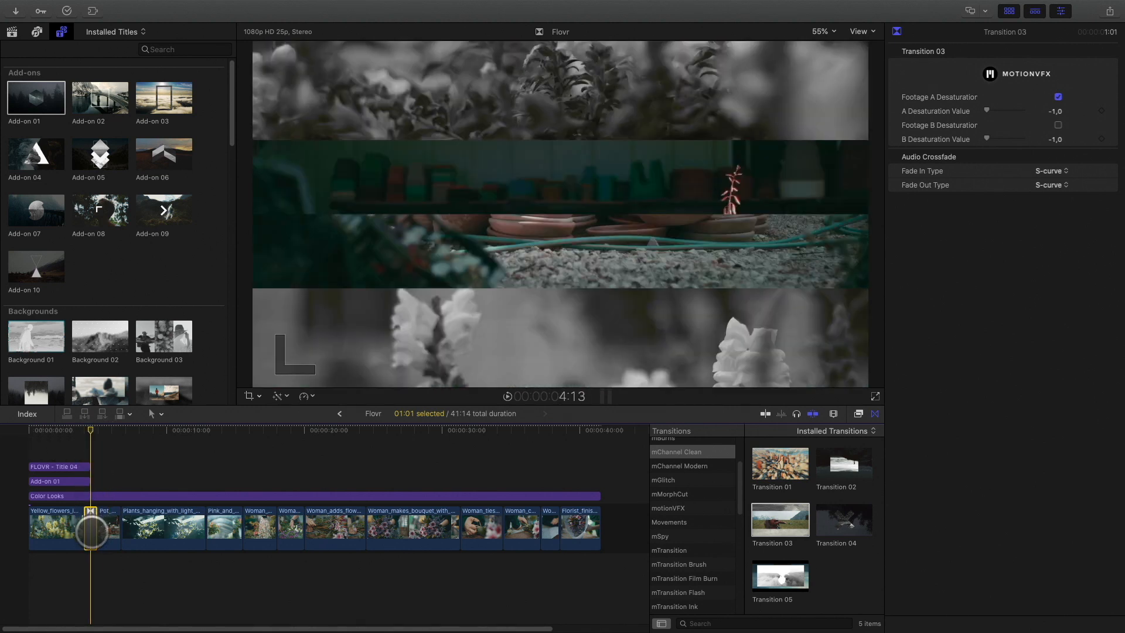
Place Lower3rd 06 above Color Looks at the start of the hanging plants clip and trim it to that clip's length.
left_click_drag(97, 432, 119, 430)
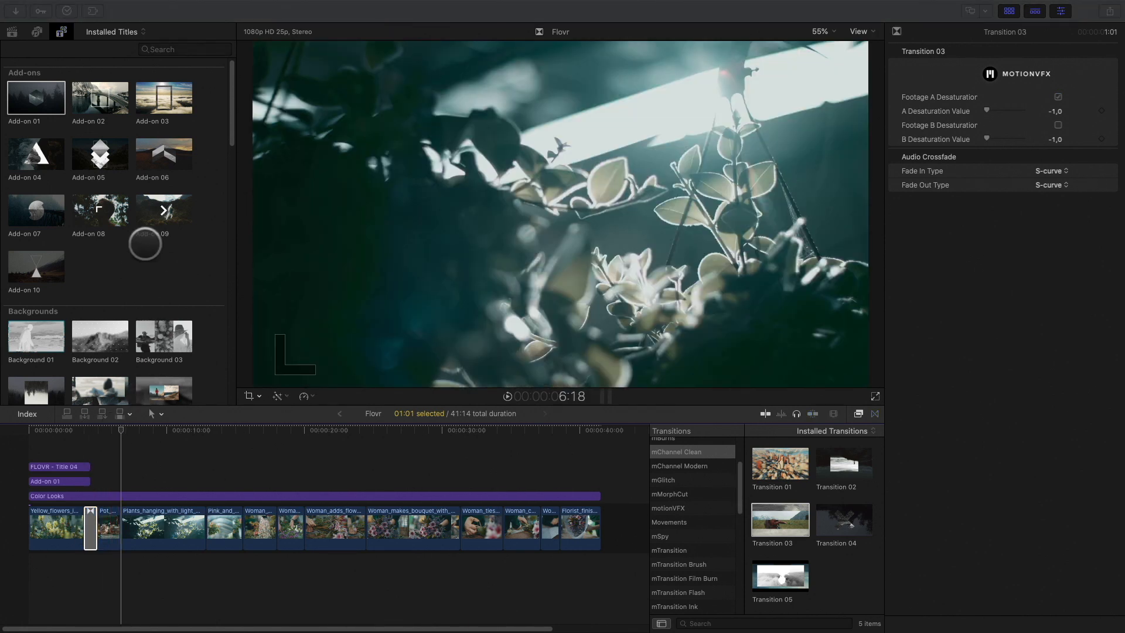
scroll(153, 296, "down", 12)
scroll(152, 296, "up", 5)
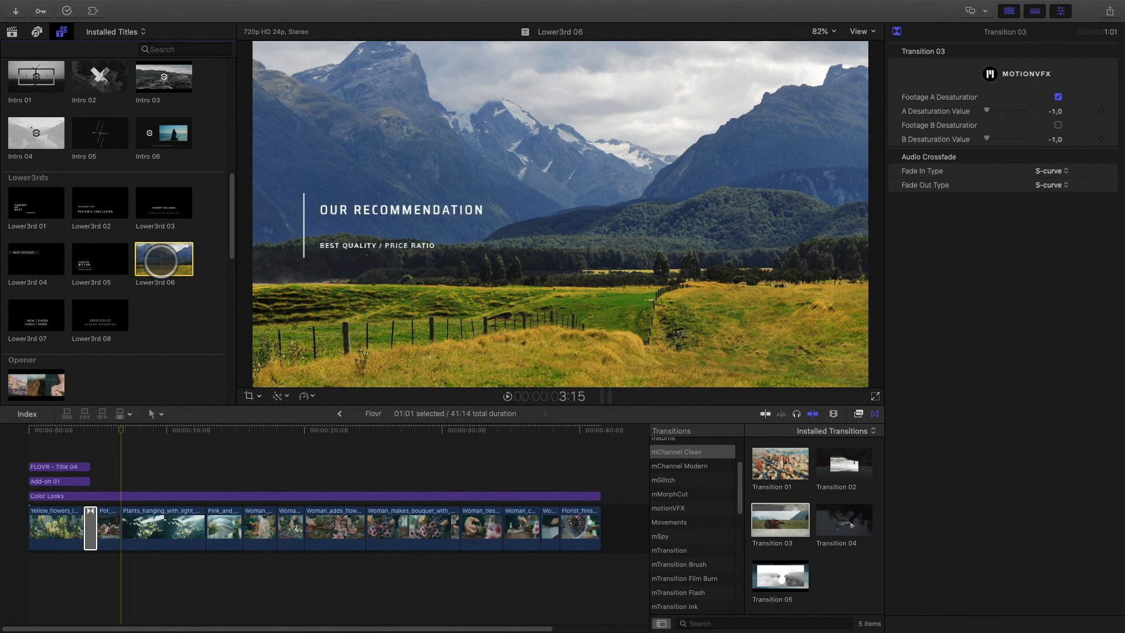
left_click_drag(161, 260, 120, 473)
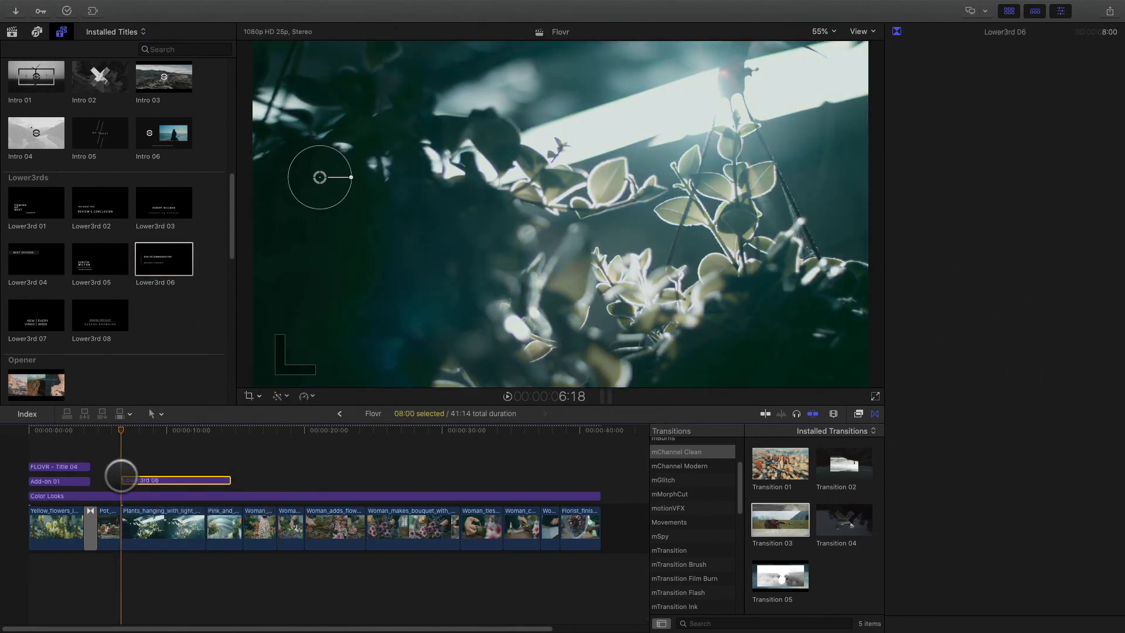
left_click_drag(228, 481, 204, 481)
Set Lower3rd 06's title to "OUR COMMITMENTS" and its subtitle to three lines: "The freshest flowers", "The best quality", "Respect of environment".
left_click_drag(115, 430, 151, 432)
left_click(167, 480)
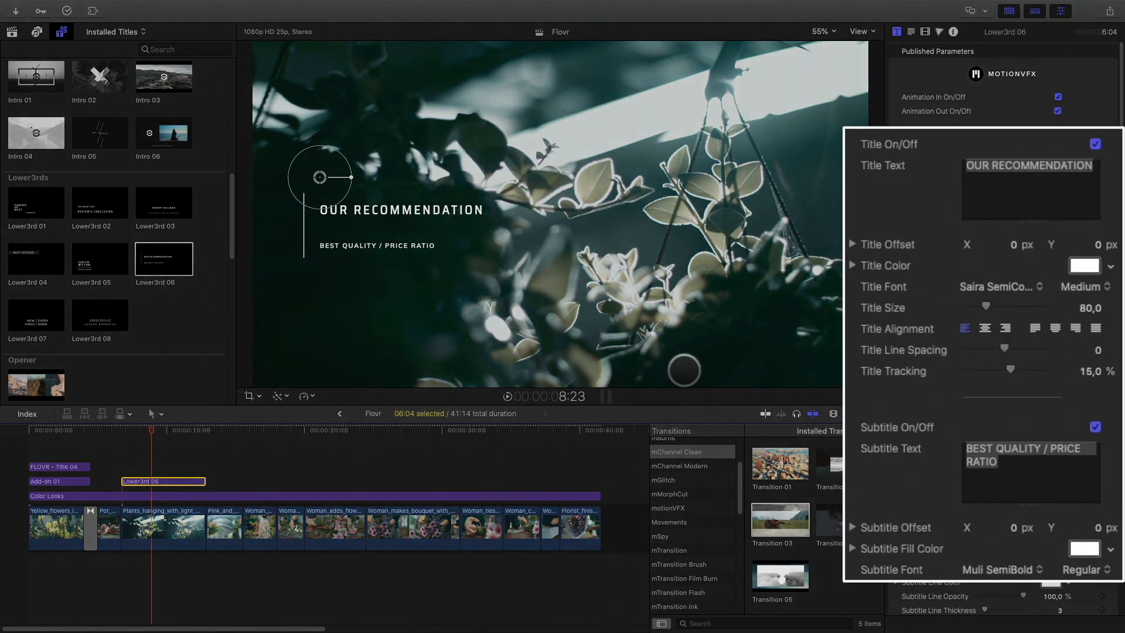
double_click(993, 166)
type("COMM")
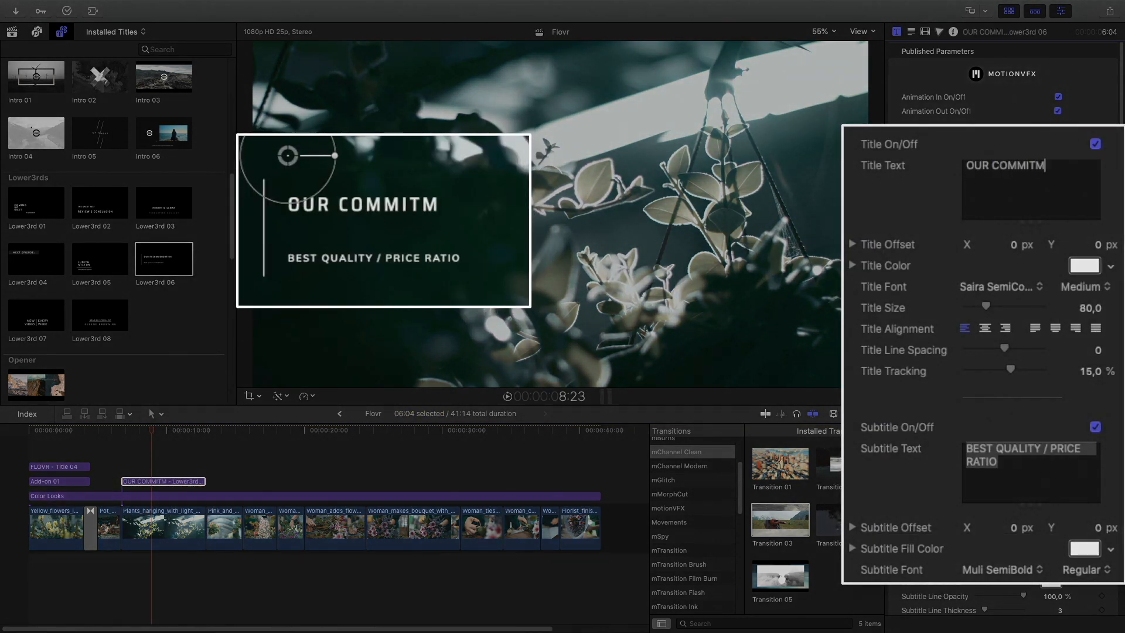
left_click_drag(1035, 472, 954, 432)
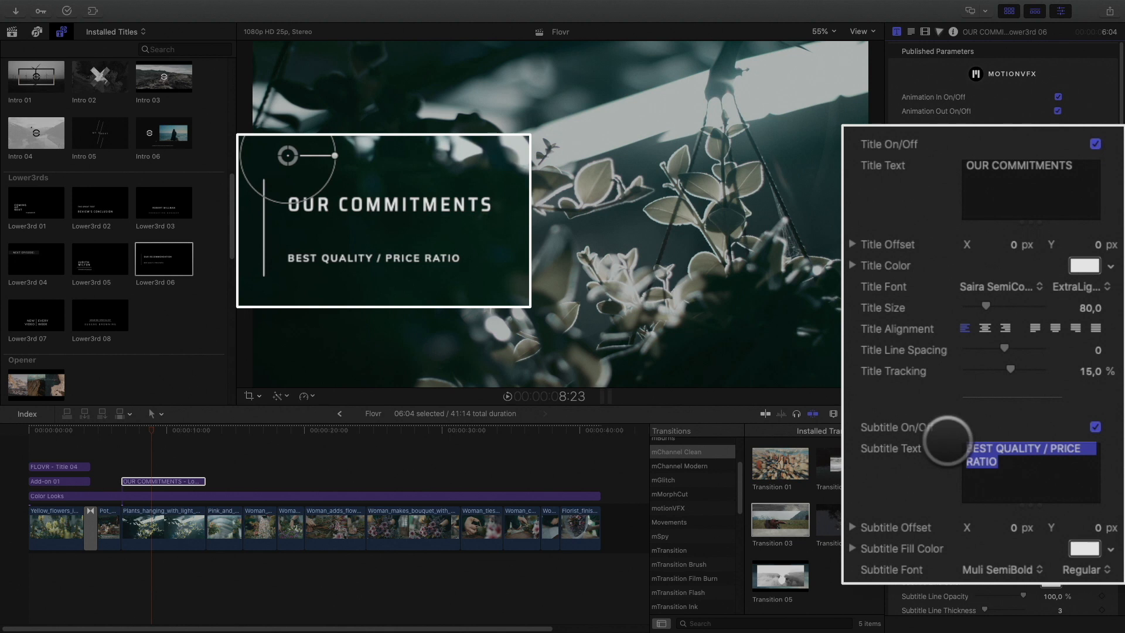
type("The freshest flowers")
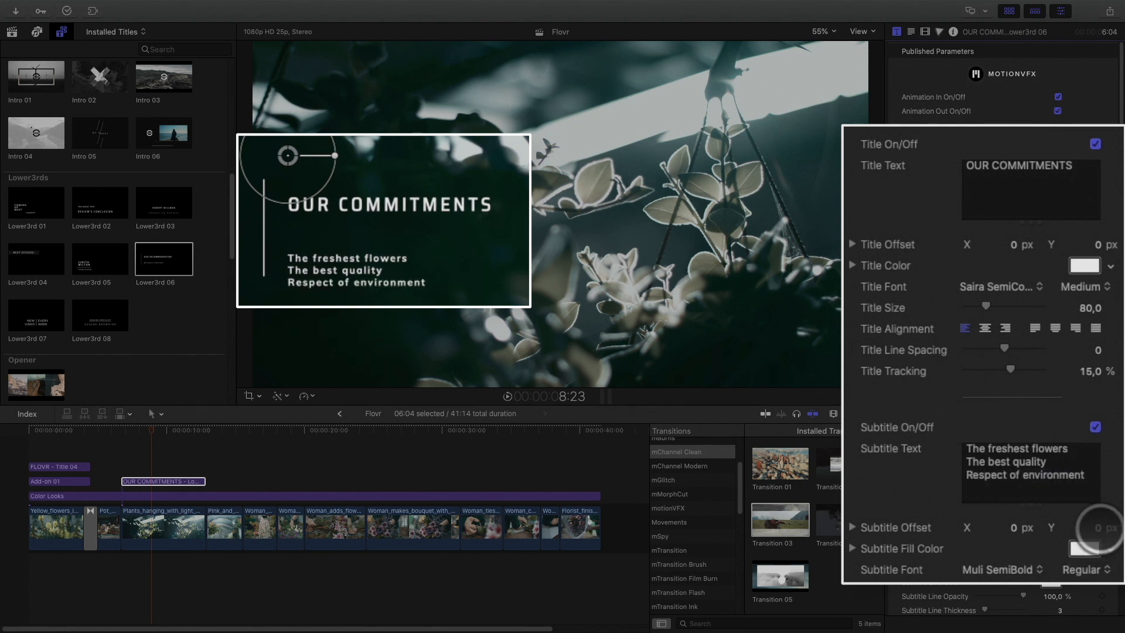
Set the subtitle's Y offset to 4.9 px and its size to 45, and play the lower third back.
left_click_drag(1099, 528, 1094, 526)
left_click_drag(1089, 593, 1086, 595)
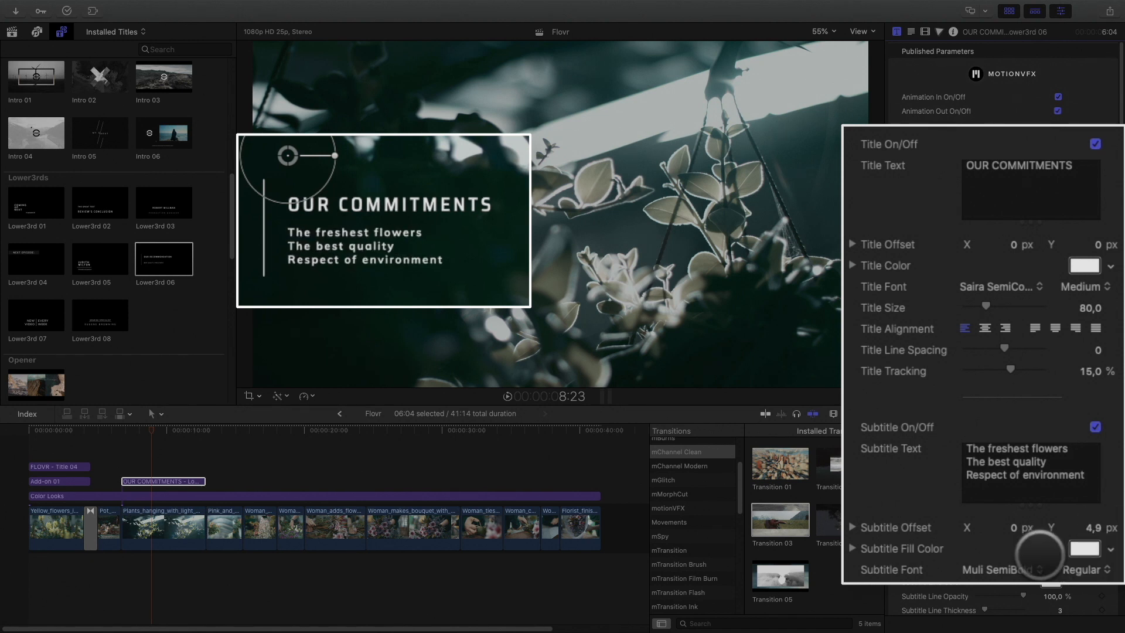
left_click_drag(151, 429, 122, 430)
key("space")
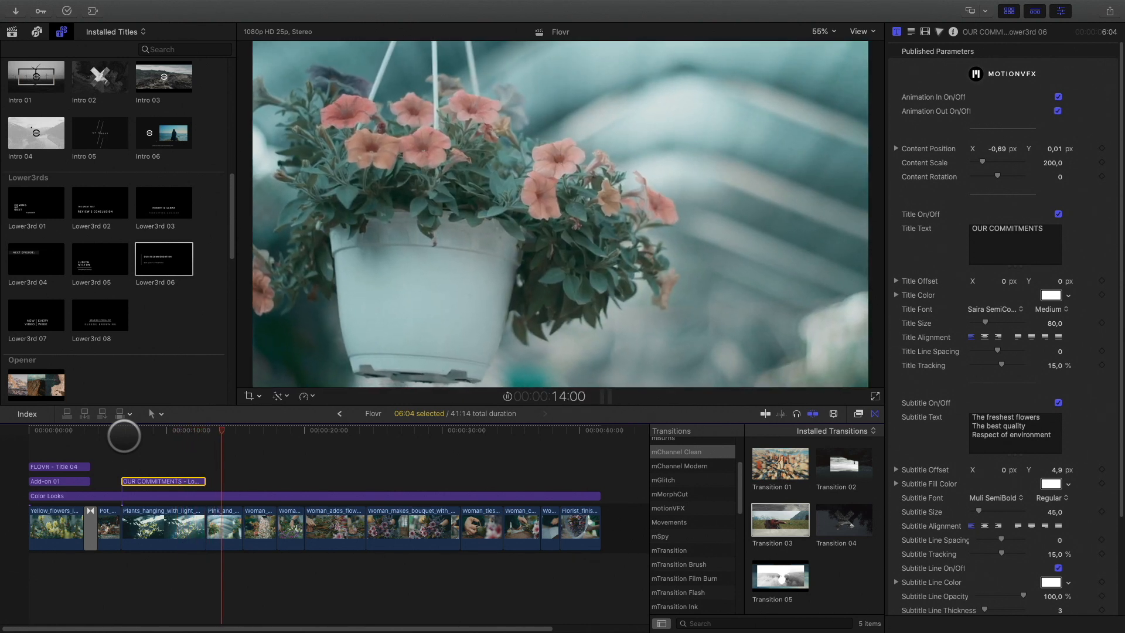
Shorten the OUR COMMITMENTS title to 5:02 and apply Transition 01 with a 1:00 duration at the cut after the hanging plants clip.
left_click_drag(220, 429, 206, 431)
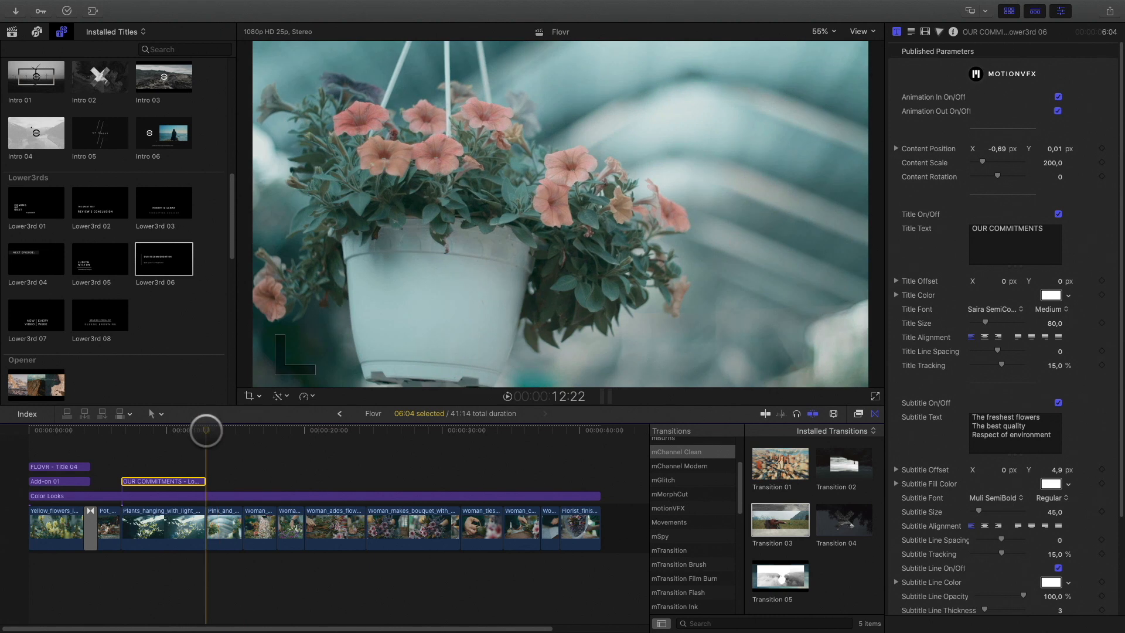
left_click_drag(205, 481, 189, 481)
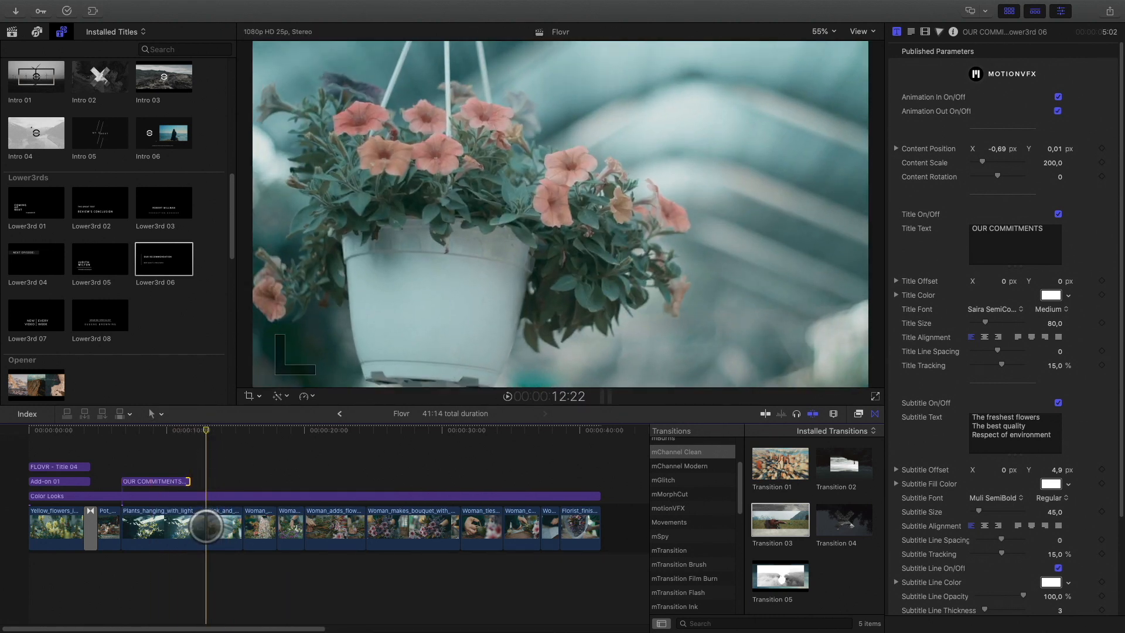
left_click(204, 527)
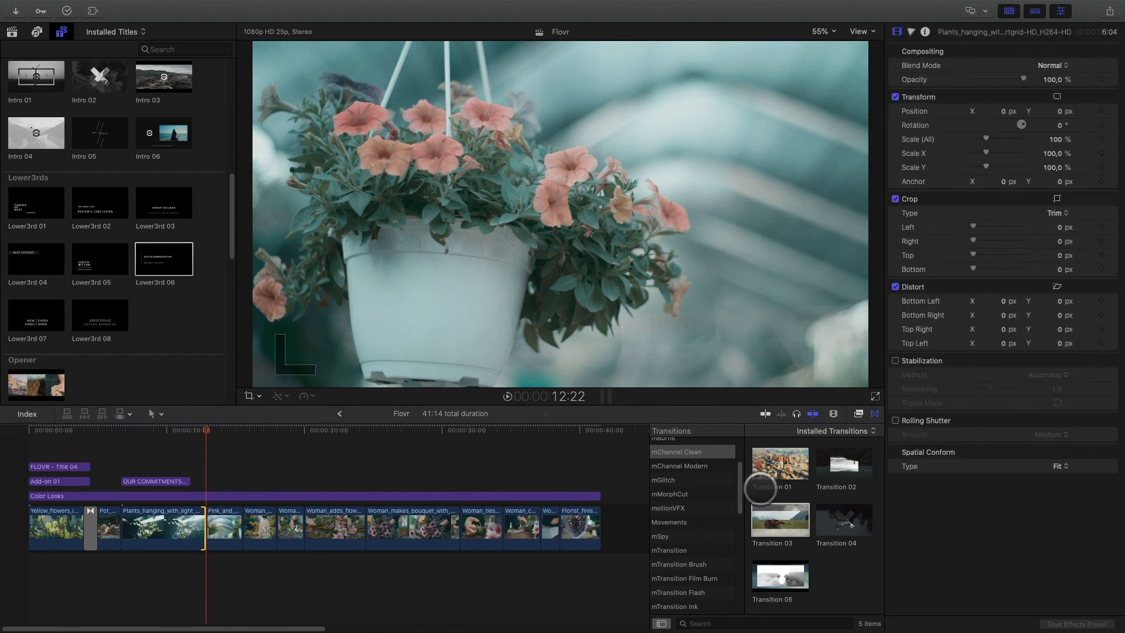
left_click(782, 465)
left_click_drag(782, 465, 205, 524)
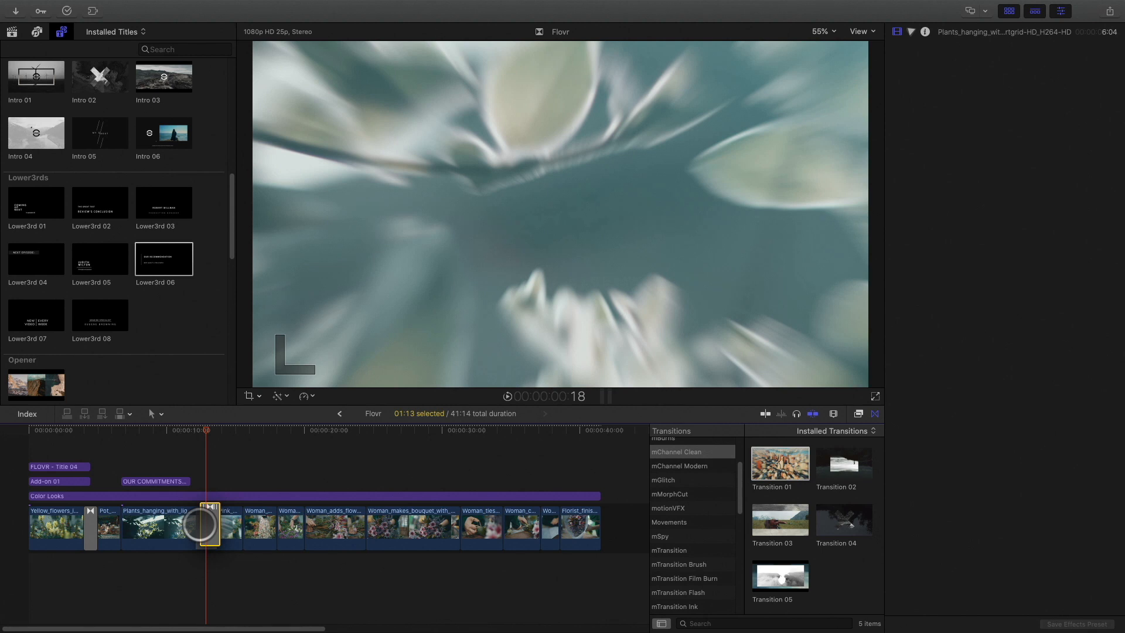
left_click(183, 434)
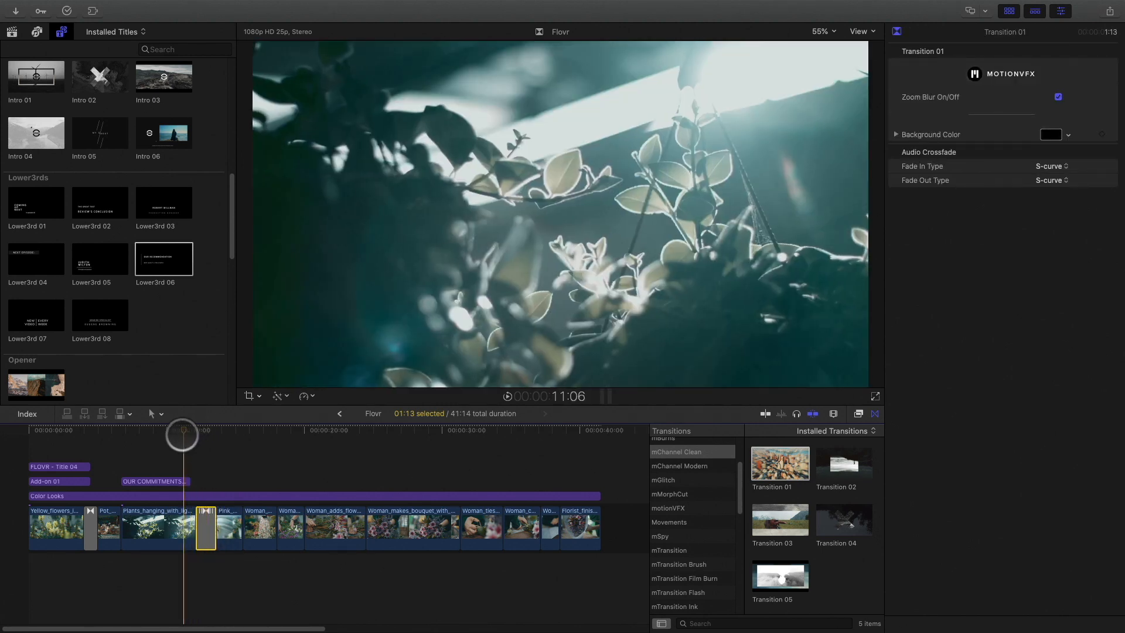
left_click(125, 440)
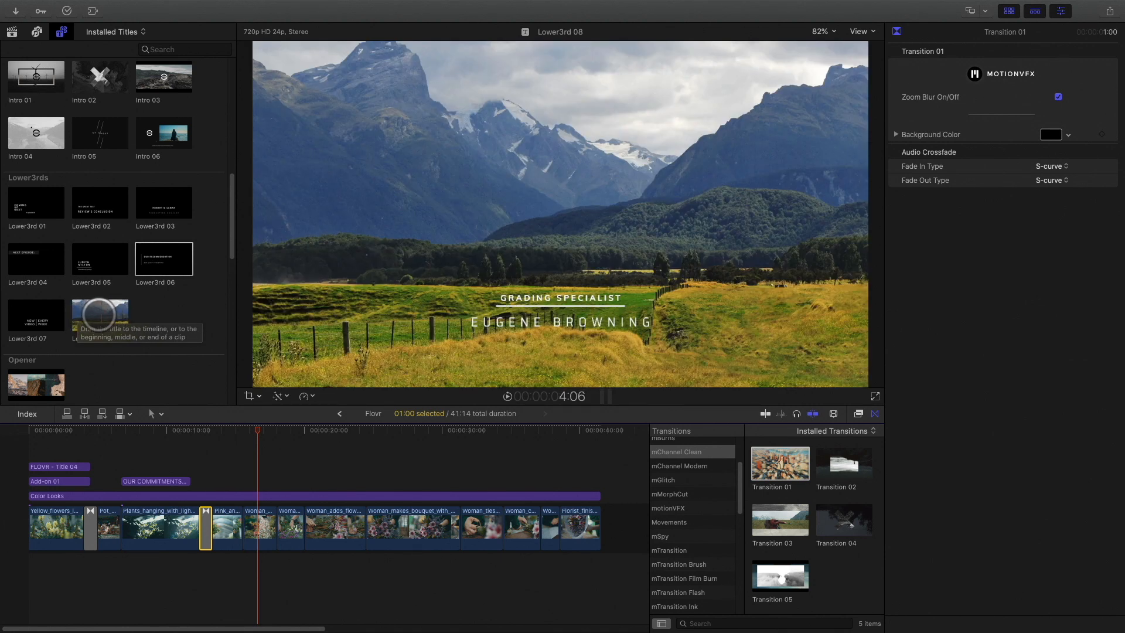
Place Lower3rd 08 above Color Looks, starting over the plant watering clip, and trim it to 2:13.
left_click_drag(96, 315, 259, 478)
left_click_drag(363, 481, 289, 482)
key("super+equal")
left_click_drag(262, 436, 293, 438)
Enlarge the Lower3rd 08 title to a Content Scale of 316.7 and centre it in the frame with the temporary help of the horizon overlay.
left_click(307, 480)
left_click_drag(561, 260, 592, 201)
left_click(860, 31)
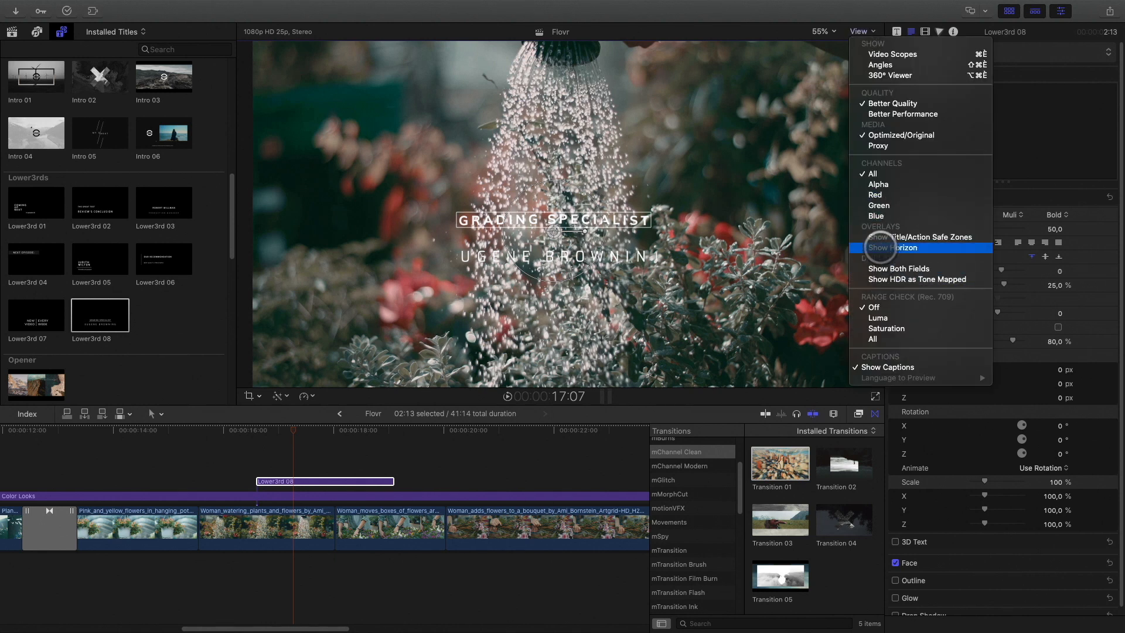
left_click(882, 247)
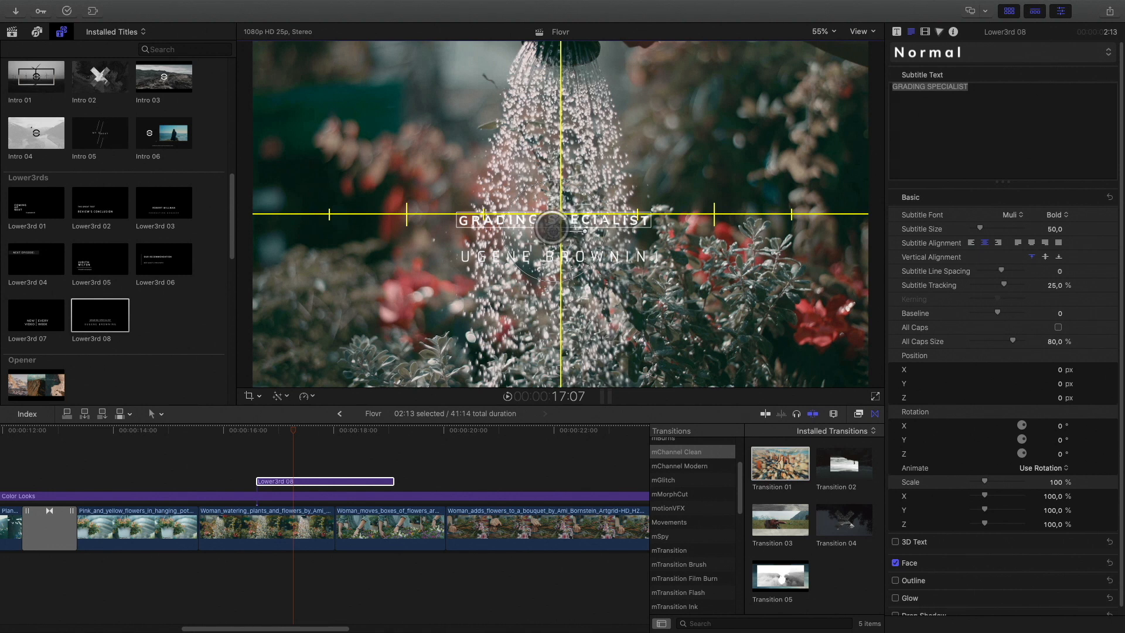
left_click_drag(295, 430, 334, 430)
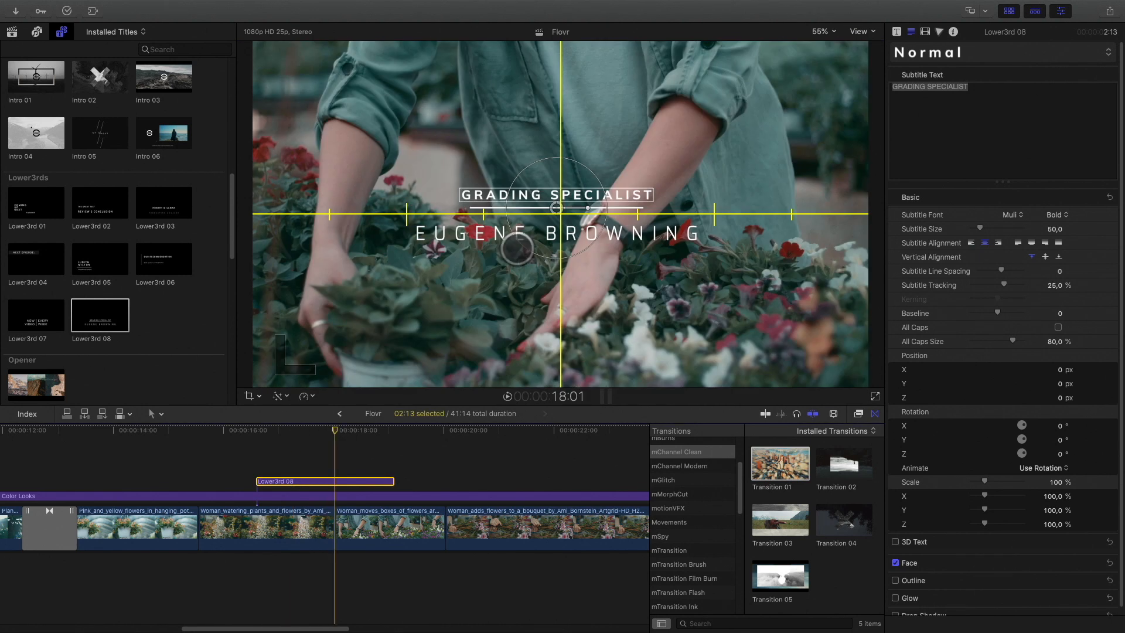
left_click_drag(557, 209, 561, 207)
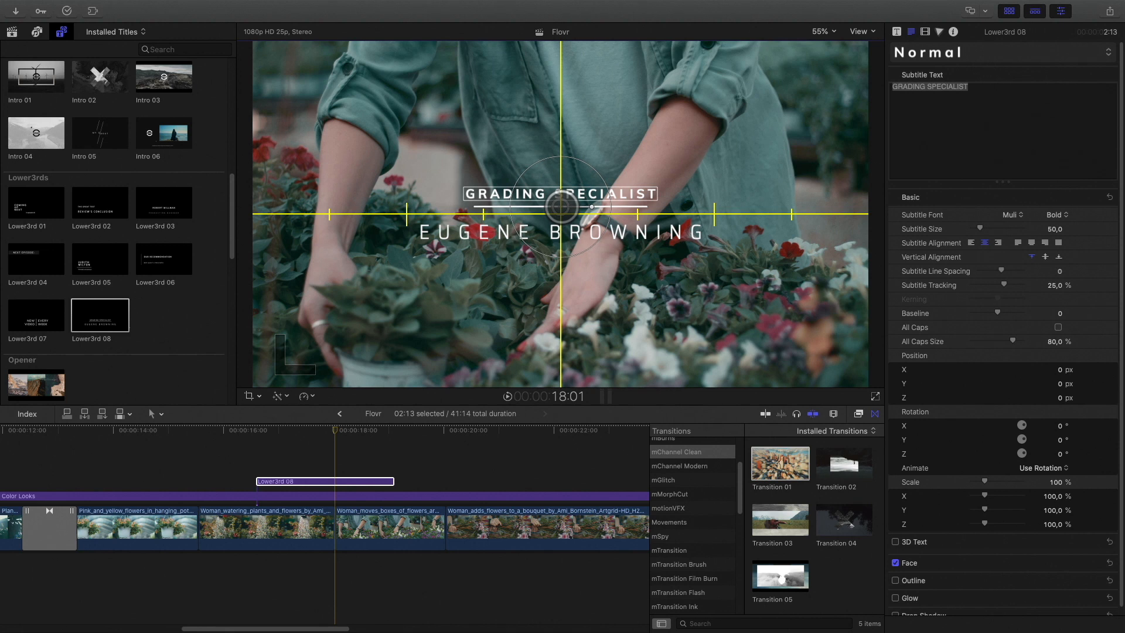
mouse_move(332, 433)
left_mouse_down()
mouse_move(364, 432)
mouse_move(329, 432)
mouse_move(351, 432)
left_mouse_up()
left_click_drag(862, 31, 877, 248)
left_click(877, 247)
Set Lower3rd 08's title text to "THE MAJESTIC" and its subtitle text to "BOUQUET OF THE WEEK".
left_click(347, 431)
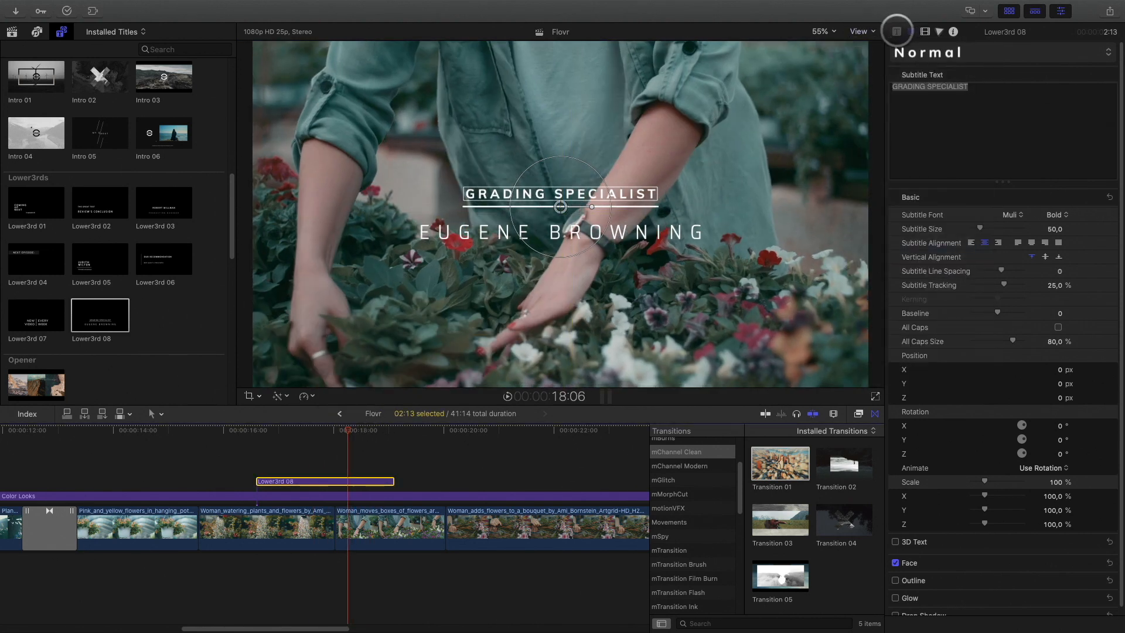
left_click(897, 32)
type("THE MAJESTIC")
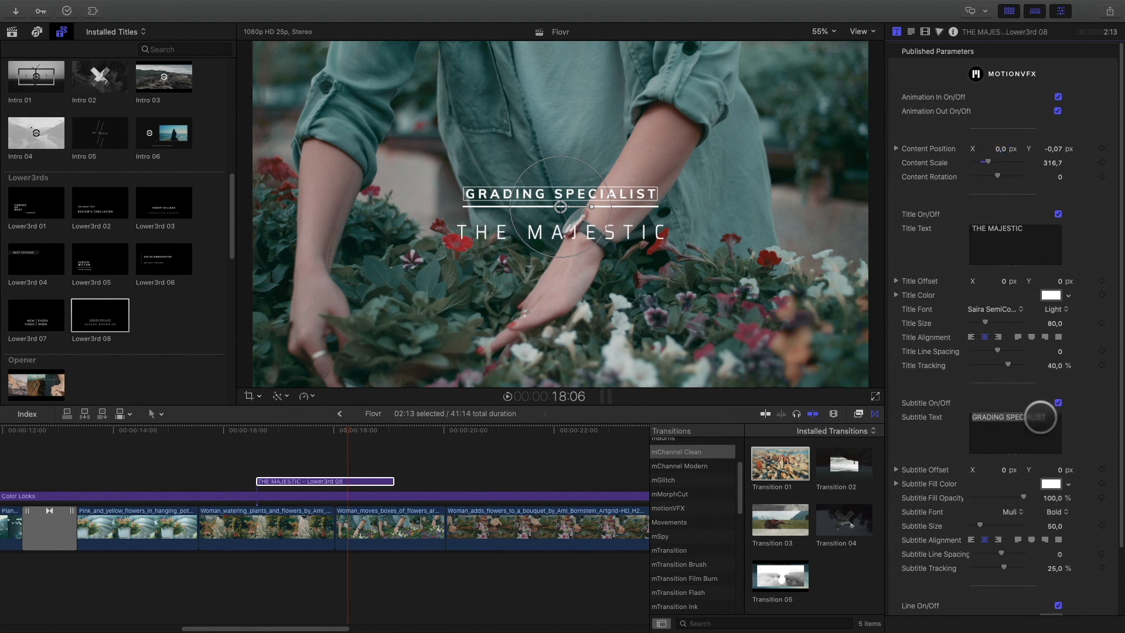
left_click_drag(1047, 417, 934, 412)
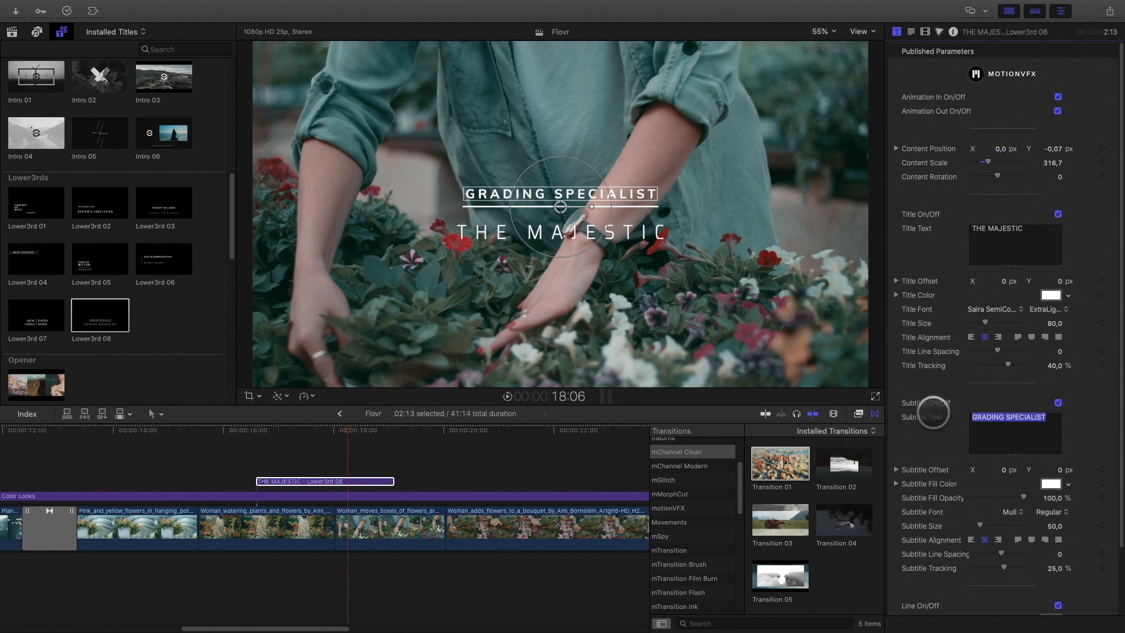
type("BOUQUET OF THE WEEK")
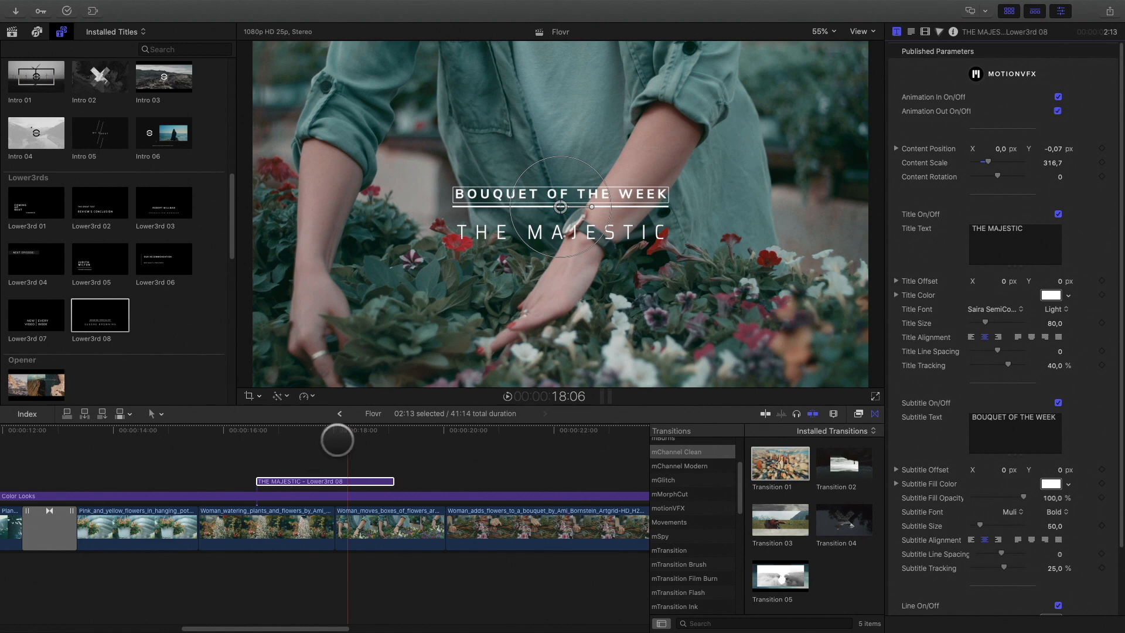
Place Background 04 between THE MAJESTIC title and Color Looks, starting before the title, trim it to 3:18, and play it back.
left_click_drag(350, 430, 309, 441)
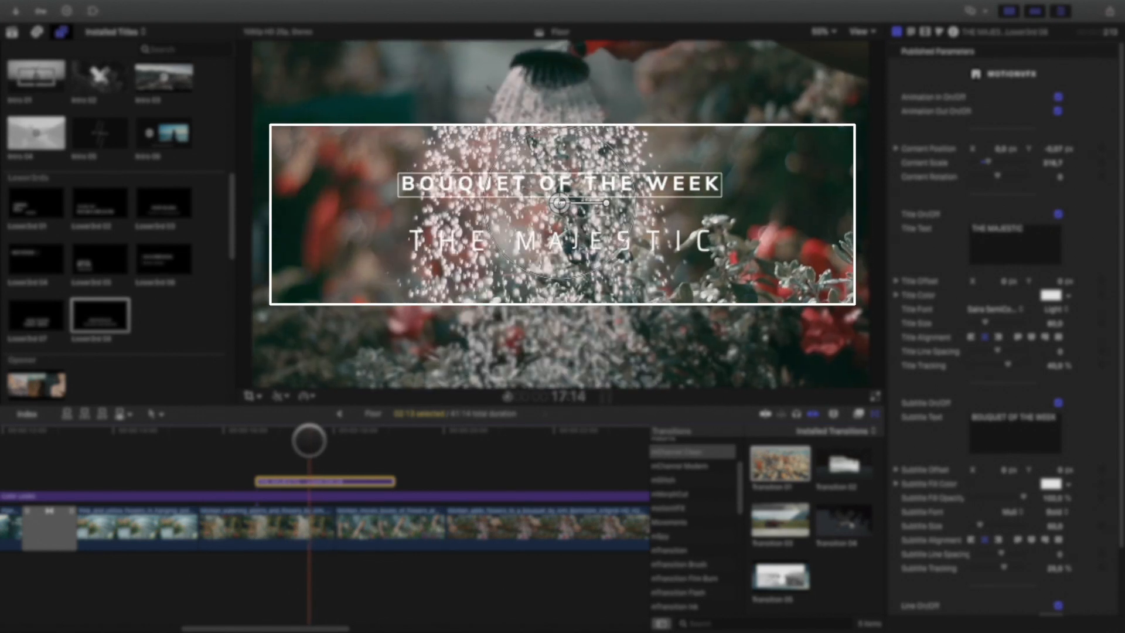
scroll(188, 320, "up", 8)
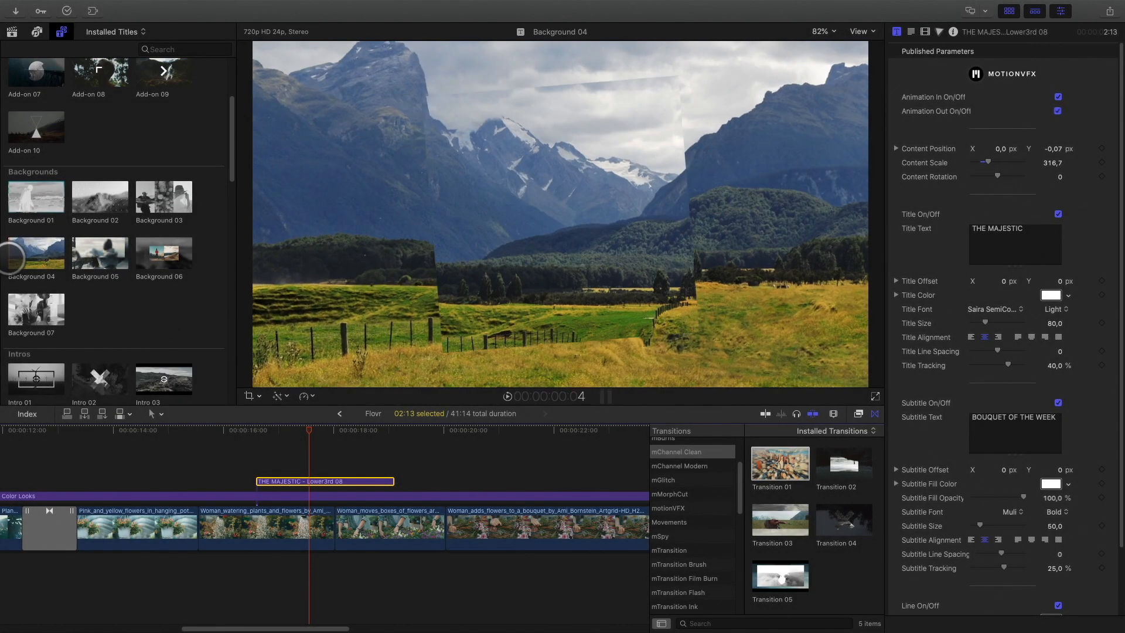
left_click(35, 253)
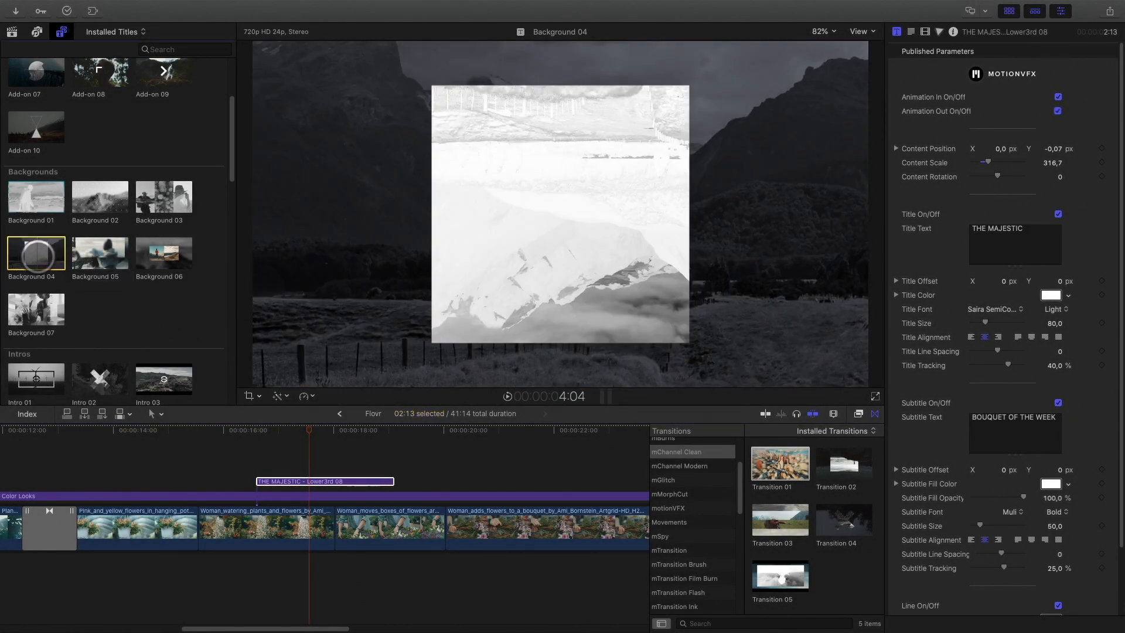
left_click_drag(35, 253, 219, 482)
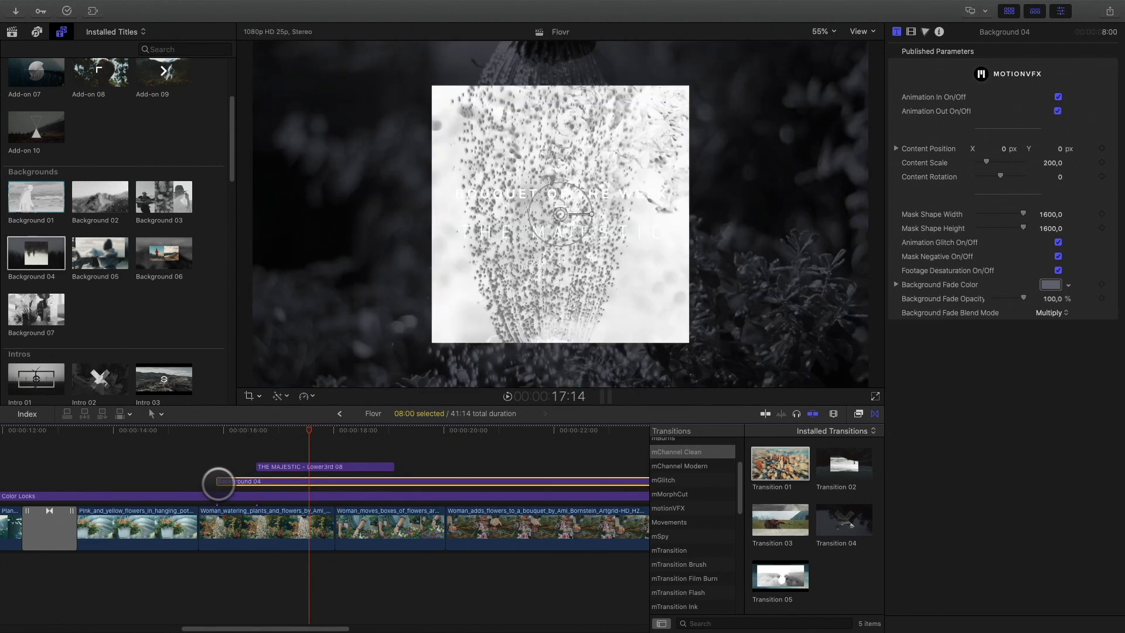
key("super+minus")
left_click_drag(481, 480, 363, 482)
left_click(261, 429)
key("space")
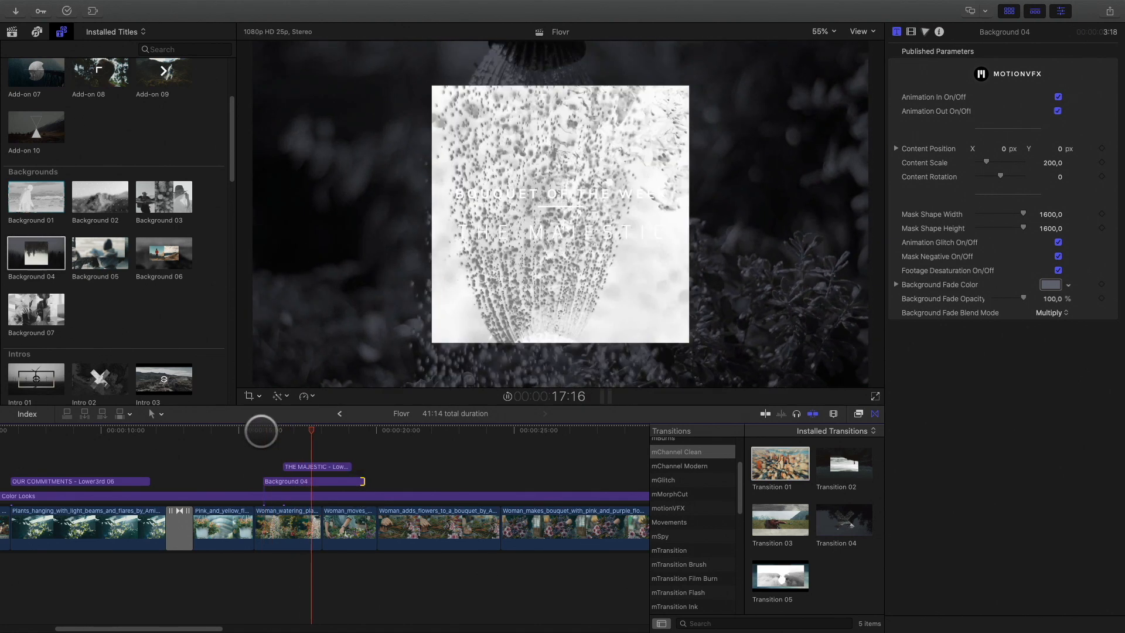
Set Background 04's Mask Shape Width to 4029 and its Mask Shape Height to 1000.
left_click(329, 482)
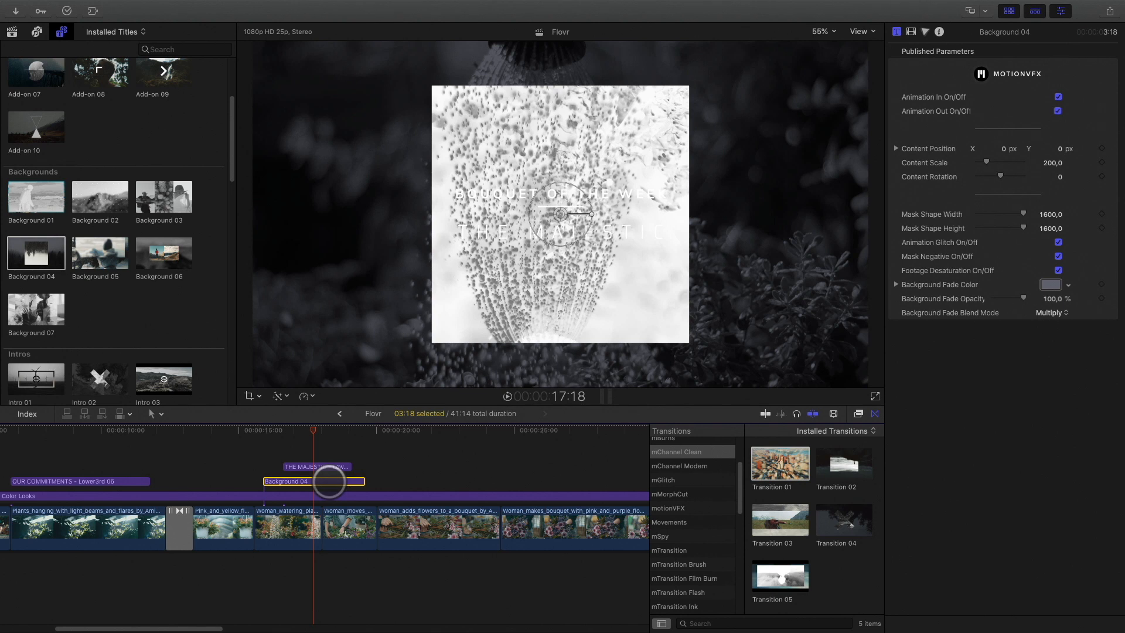
left_click_drag(1030, 228, 1054, 214)
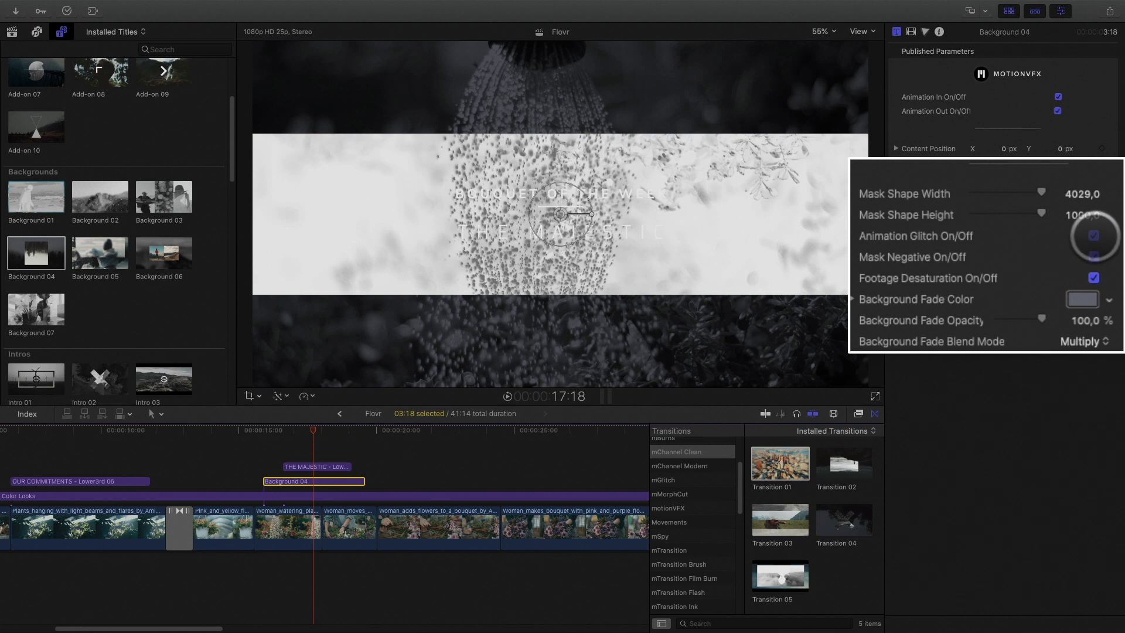
Turn off Animation Glitch and Footage Desaturation for Background 04 and preview the result on the timeline.
left_click(1095, 258)
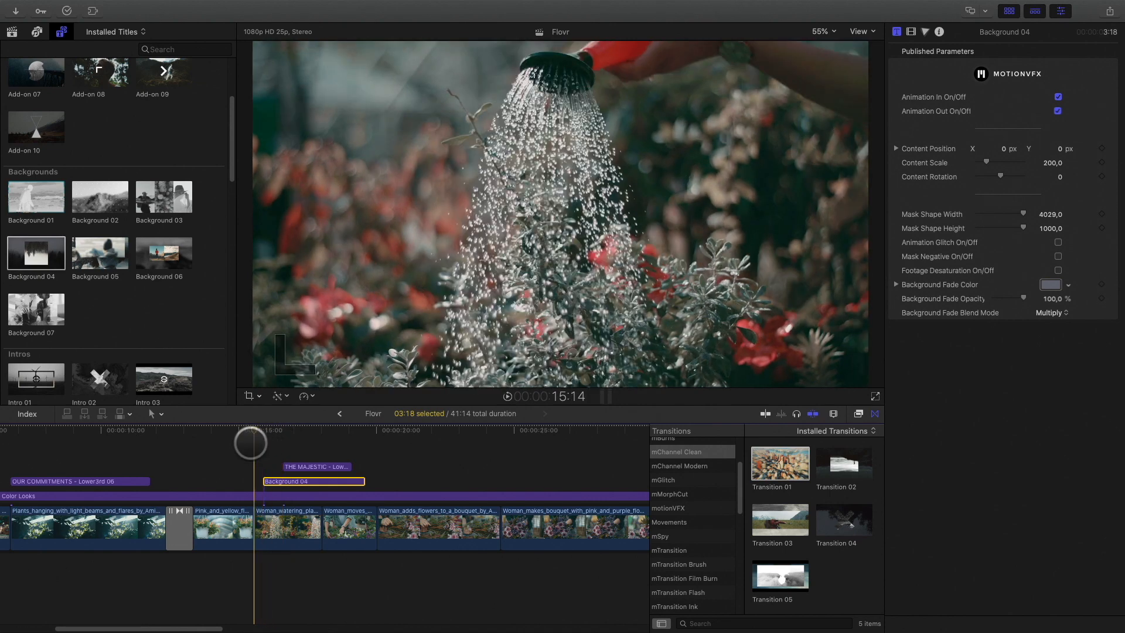
key("space")
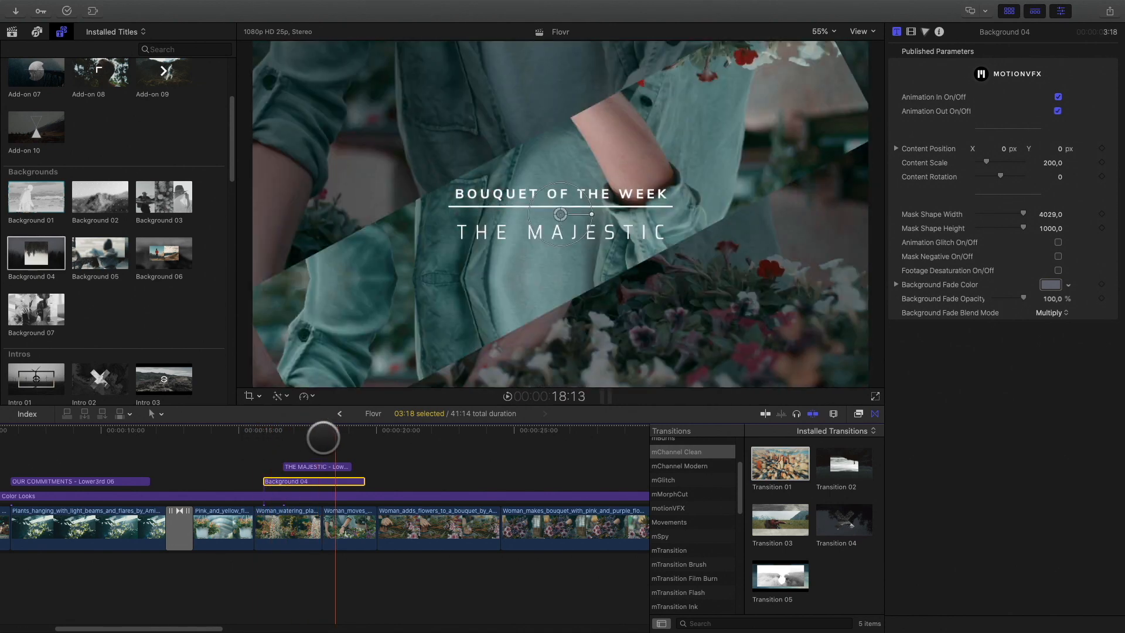
left_click(321, 431)
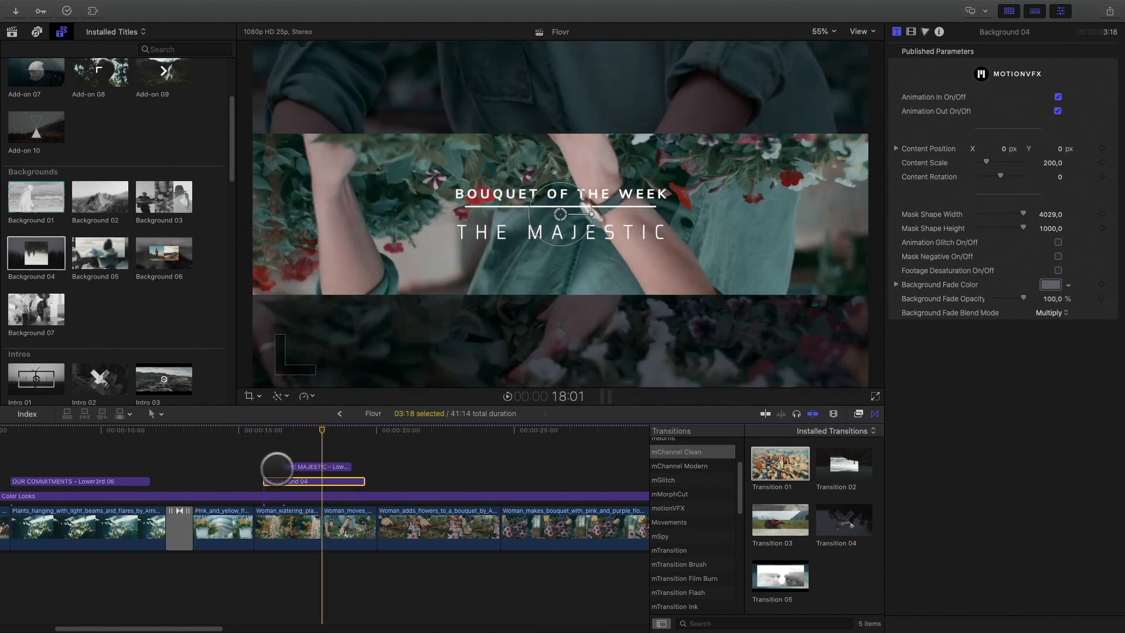
left_click(301, 431)
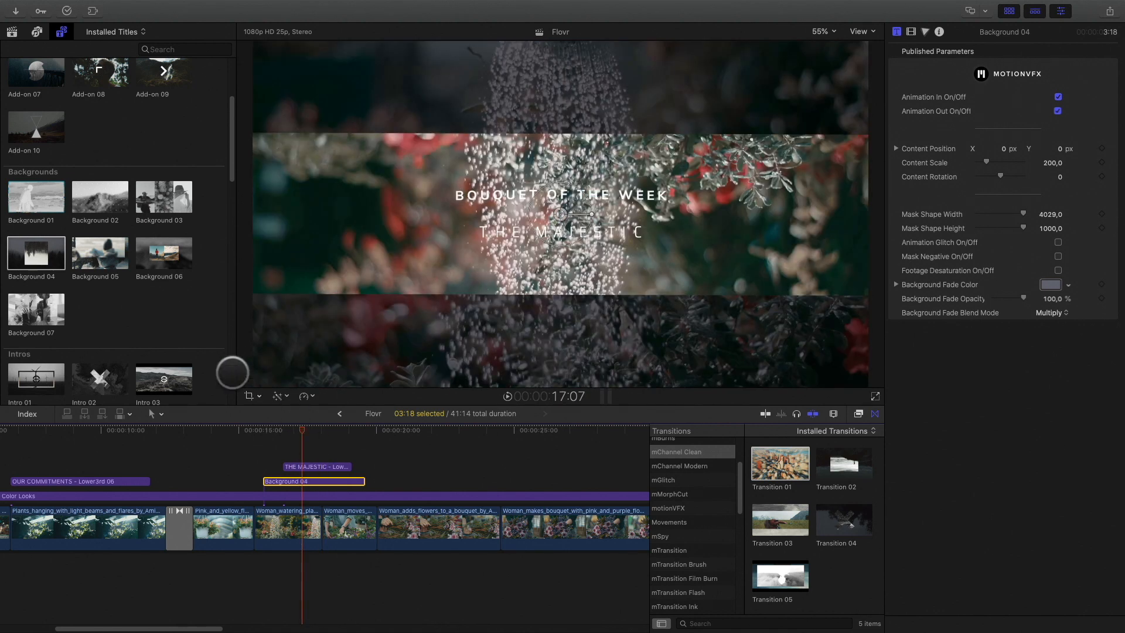
Place Background 02 beneath Background 04, starting at the same point, and trim it to 3:18.
left_click_drag(110, 219, 263, 485)
left_click_drag(482, 484, 367, 478)
left_click(324, 482)
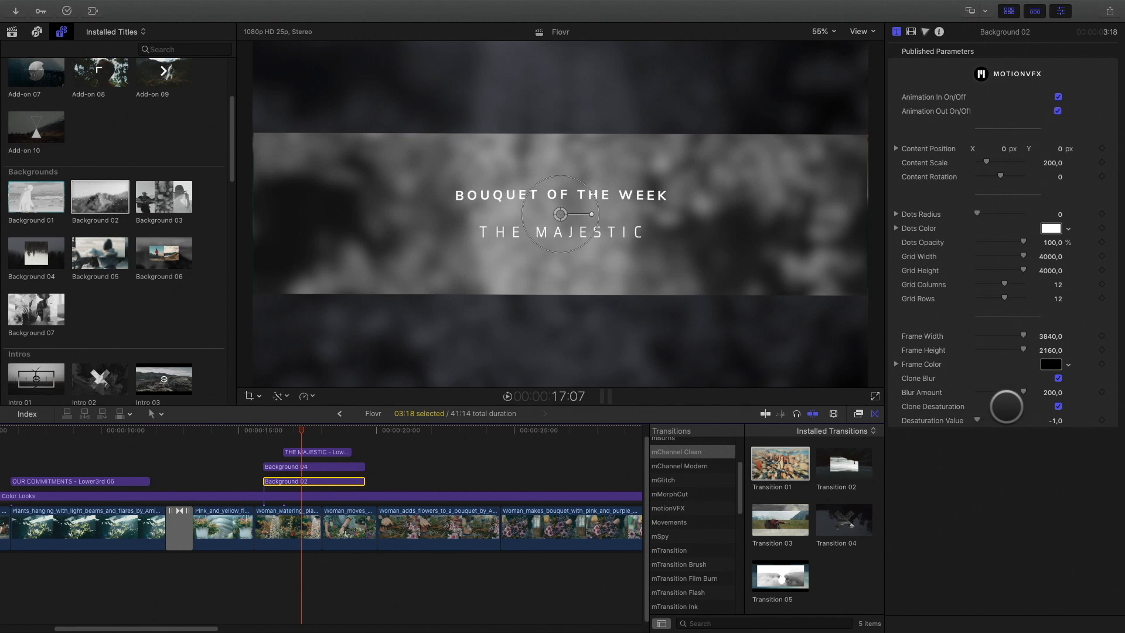
Turn off Clone Desaturation for Background 02 and play the section back from before the title.
left_click(1059, 407)
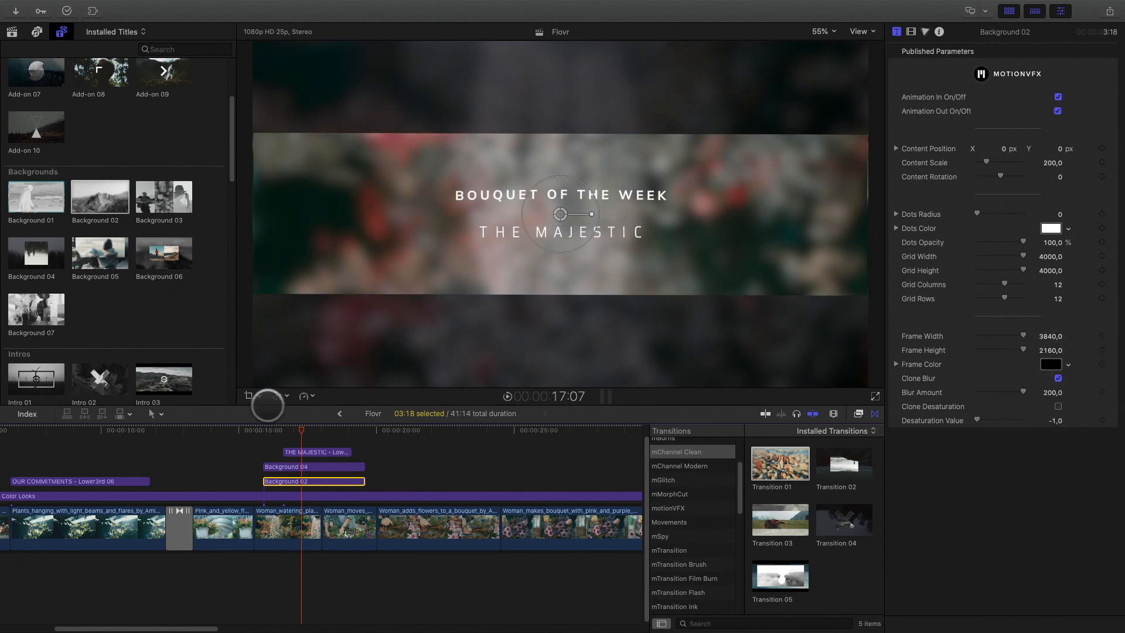
left_click_drag(298, 430, 250, 433)
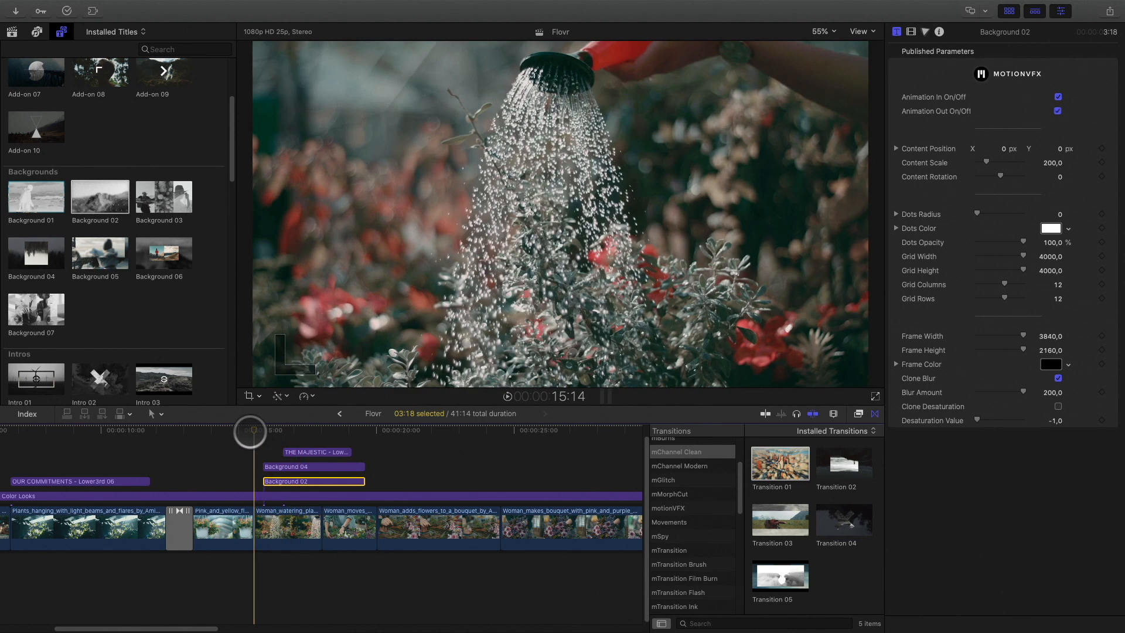
key("space")
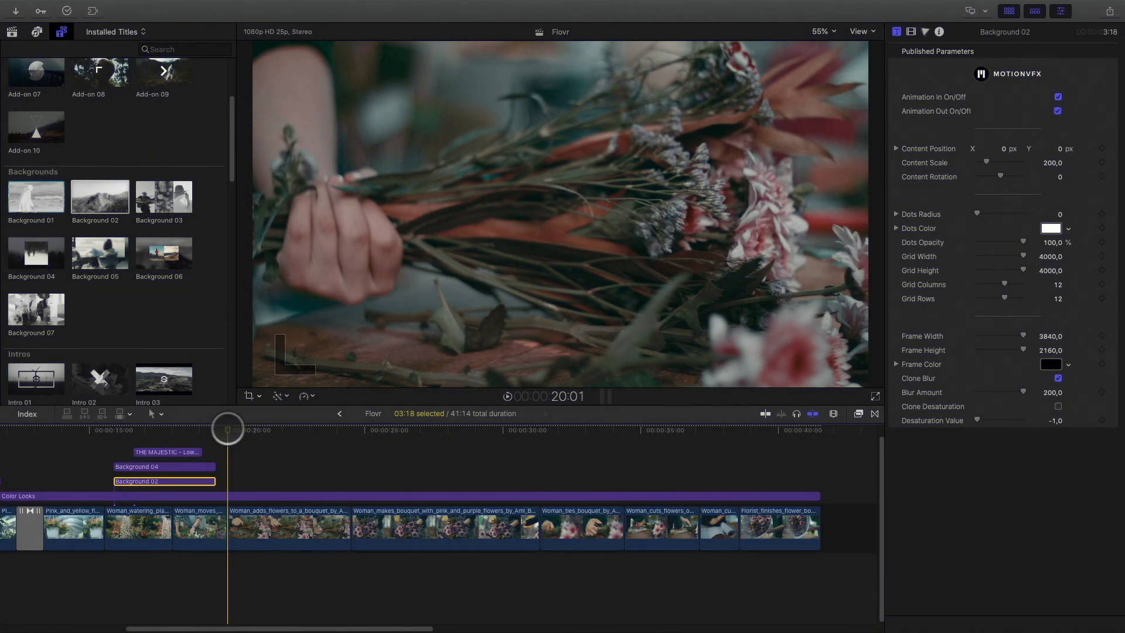
Place the Letterbox overlay above Color Looks at 20:01, extend it to the end of the video (21:13), and play it back.
left_click_drag(228, 431, 313, 438)
left_click_drag(240, 447, 233, 447)
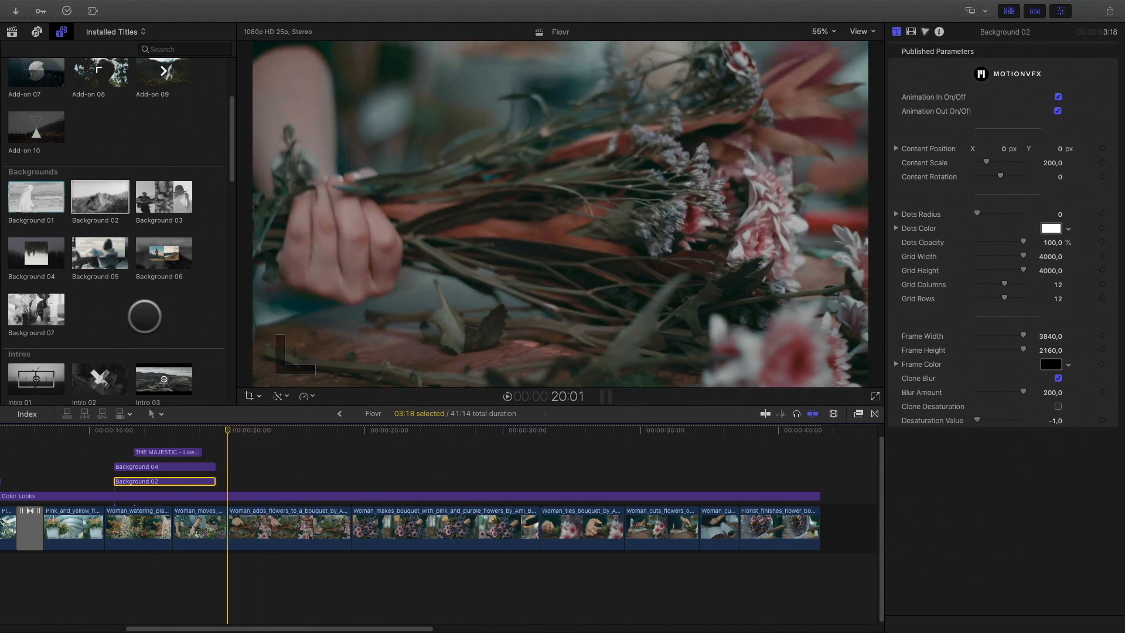
scroll(144, 317, "down", 15)
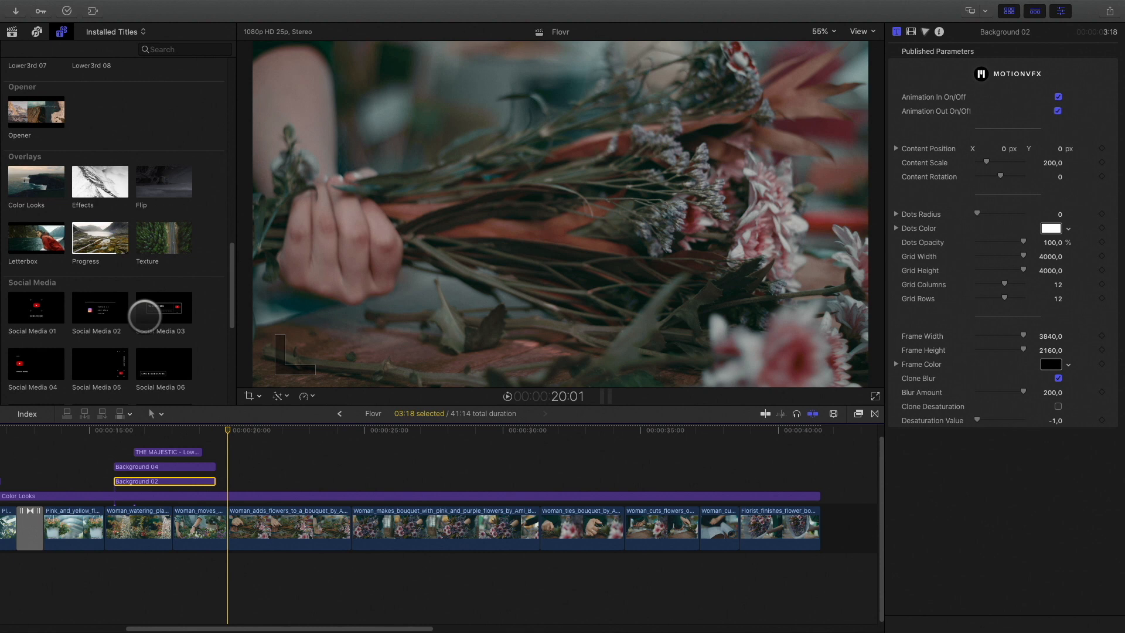
left_click_drag(36, 237, 229, 473)
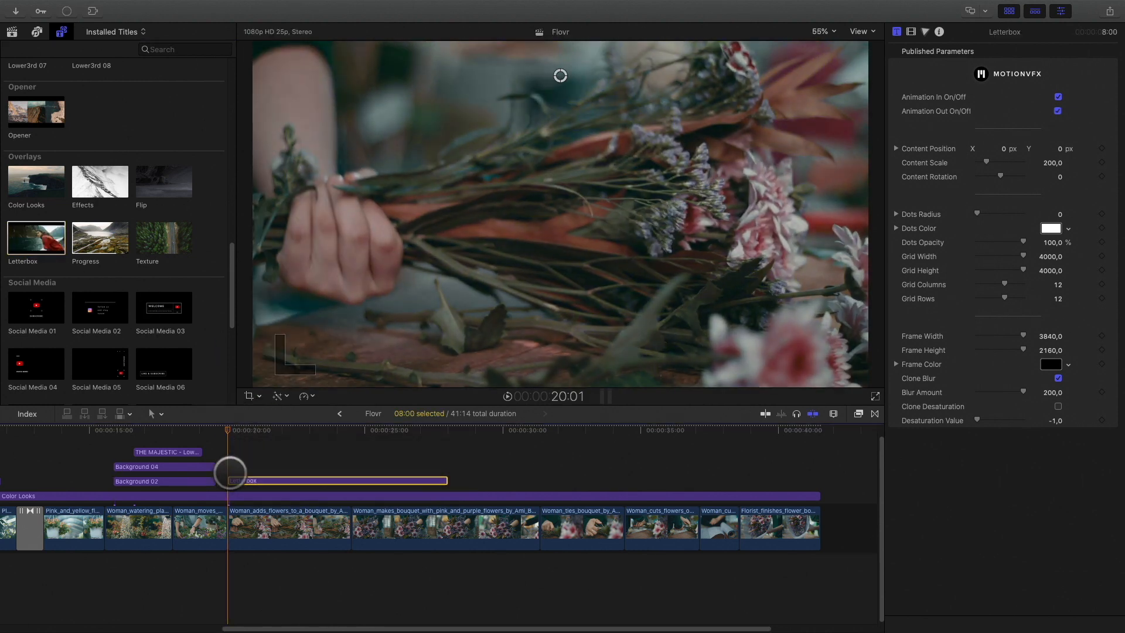
left_click_drag(445, 479, 812, 470)
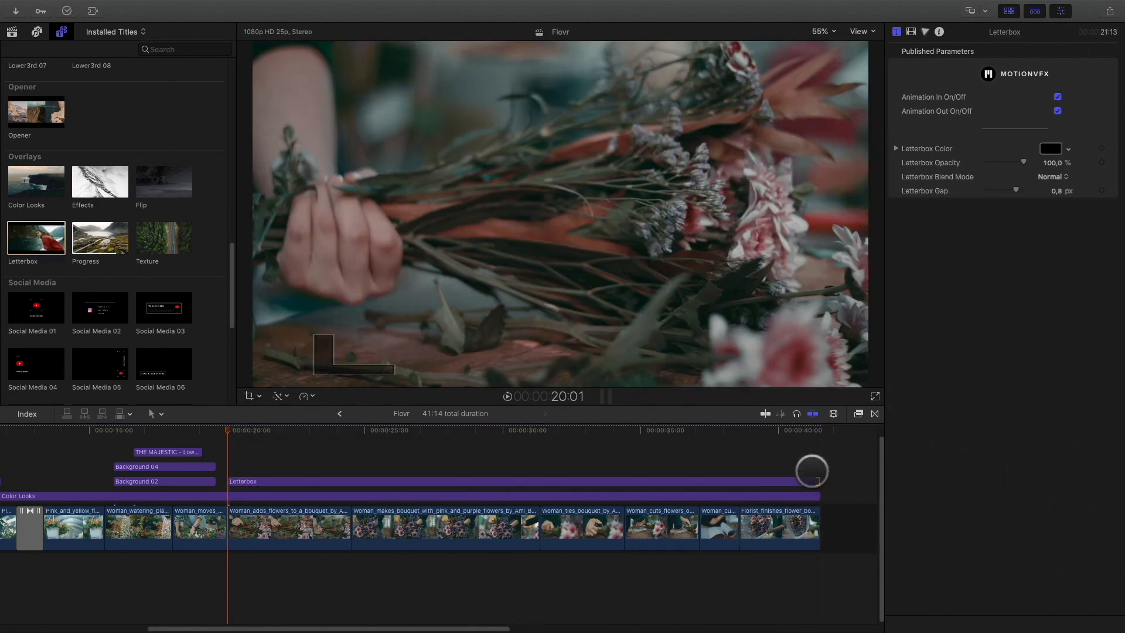
key("space")
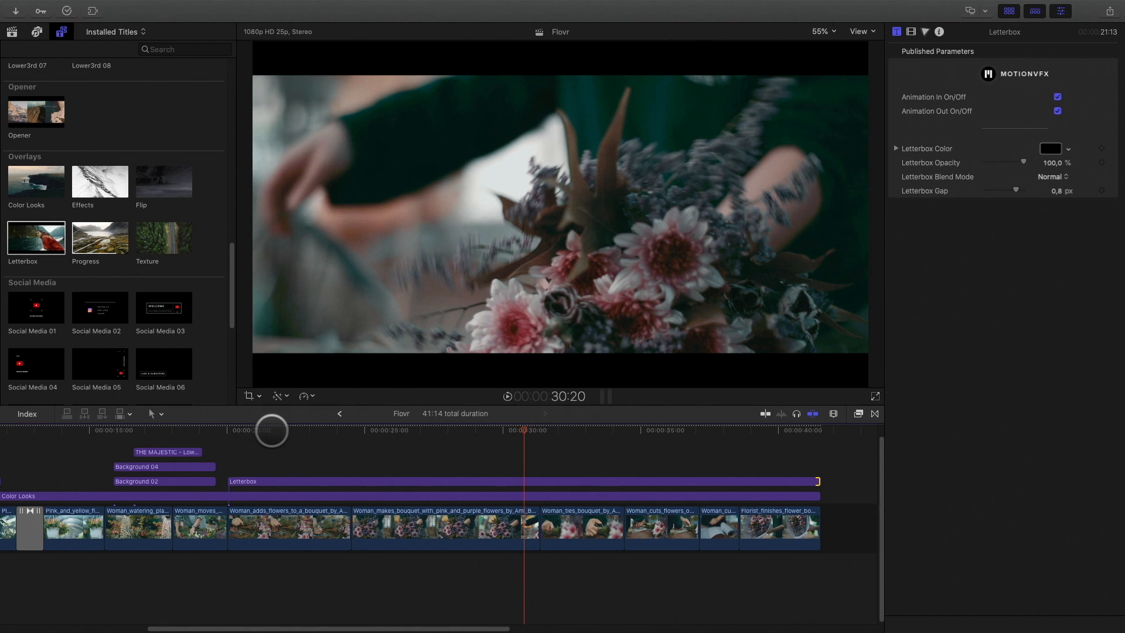
Shift the clip of the woman making the pink and purple bouquet vertically to Position Y 101.7 px.
left_click(421, 432)
left_click(439, 526)
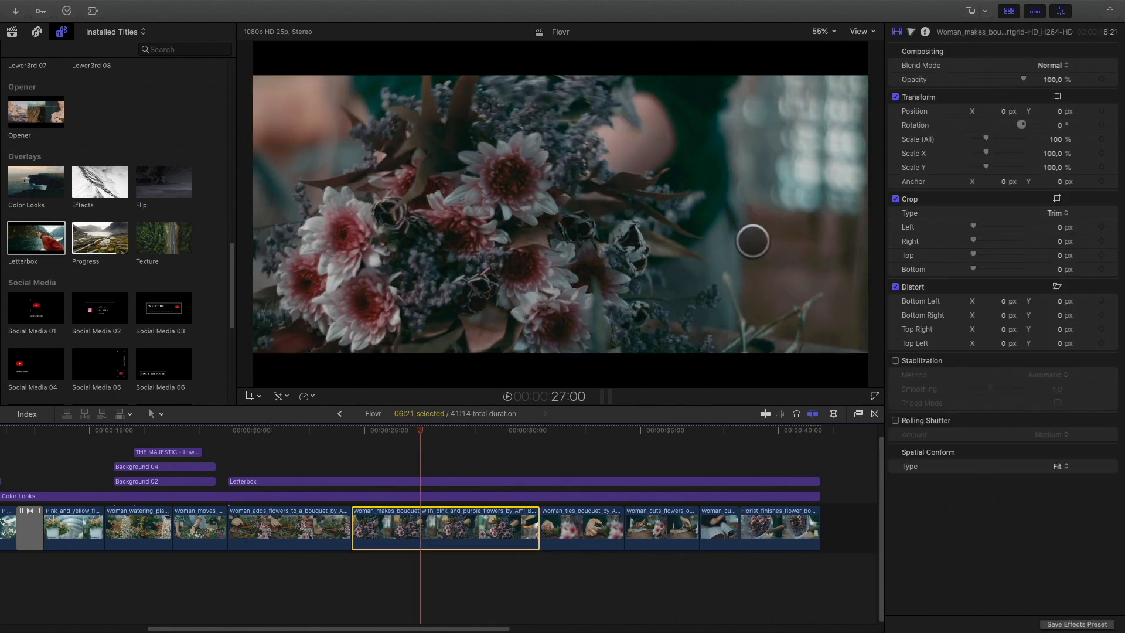
left_click(1062, 111)
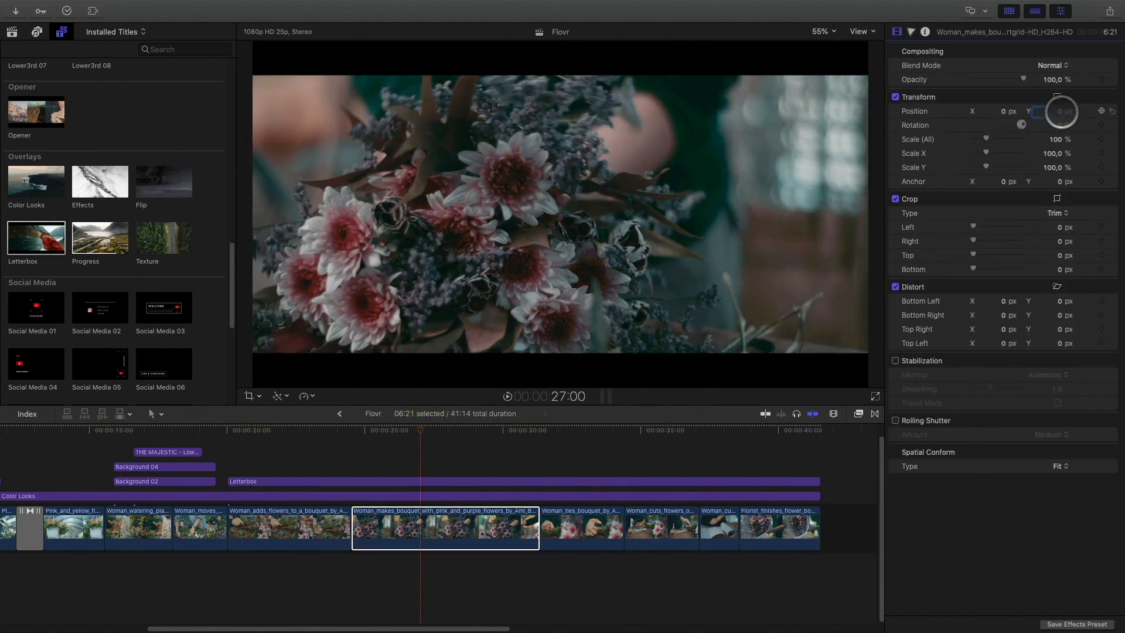
left_click_drag(1061, 112, 1061, 88)
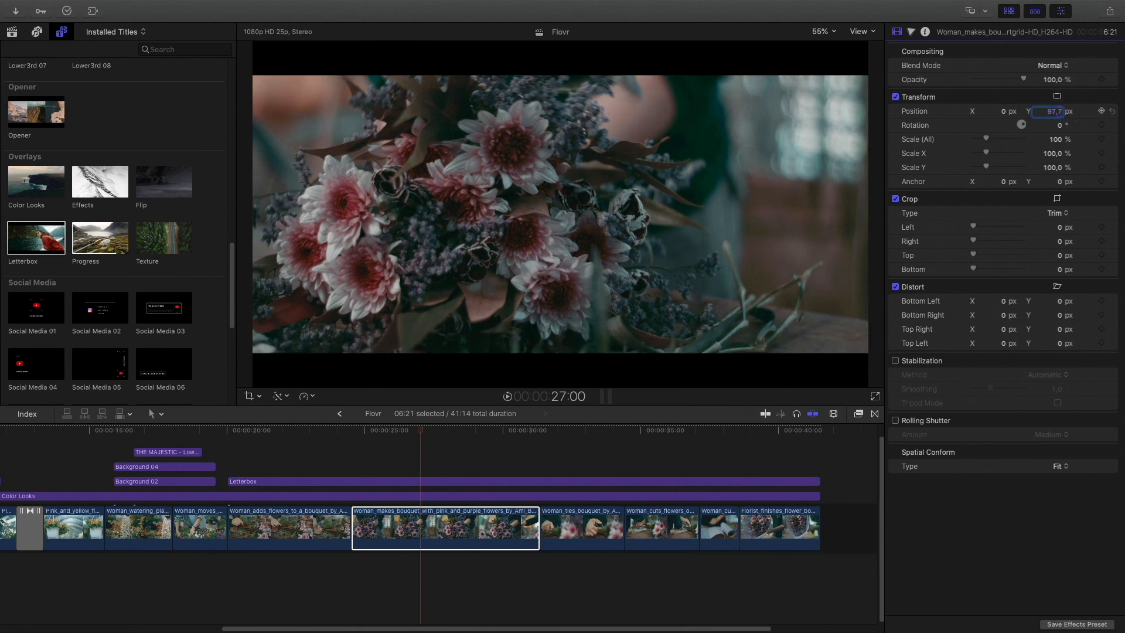
left_click(417, 431)
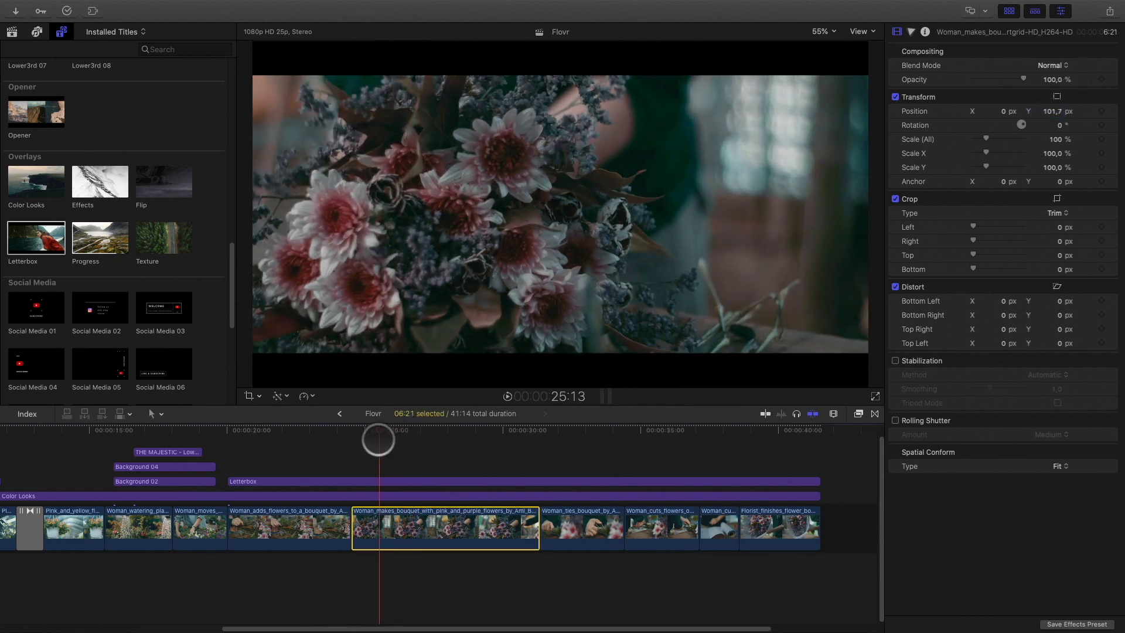
Place Social Media 04 above the Letterbox at 34:11 and trim it to 7:03 so it ends with the video.
left_click_drag(335, 444, 628, 468)
scroll(51, 203, "down", 5)
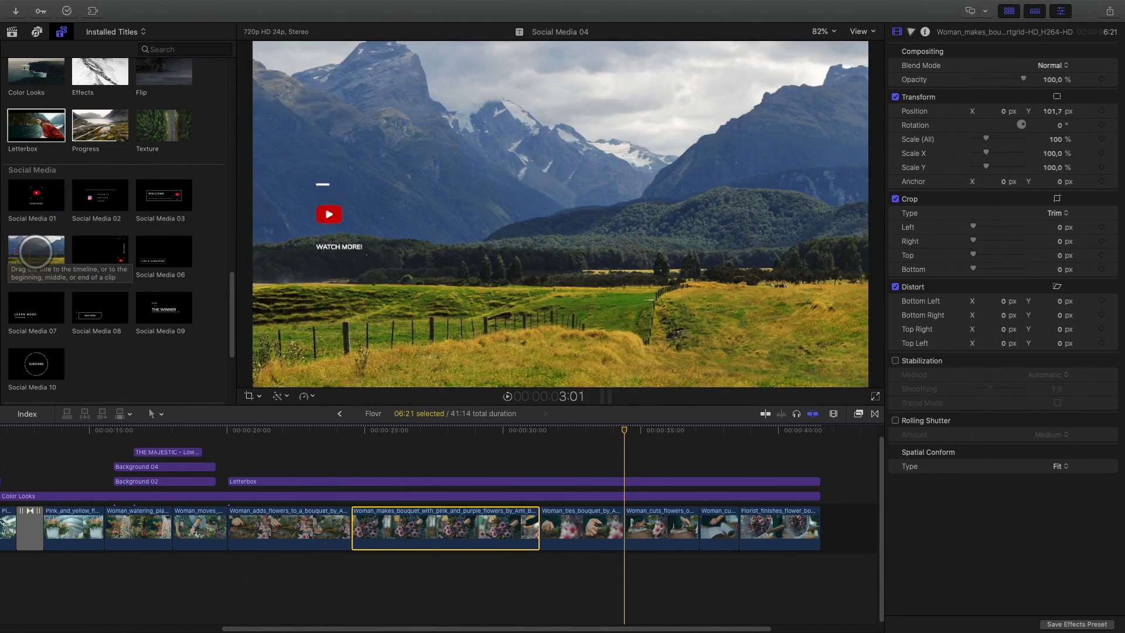
left_click_drag(38, 251, 625, 457)
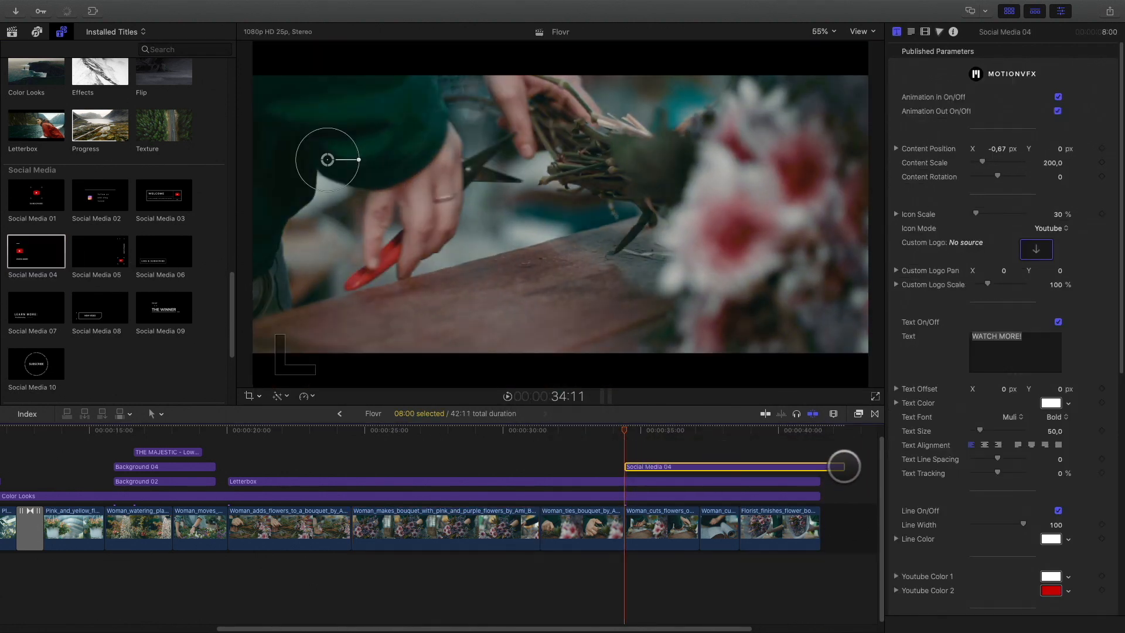
left_click_drag(842, 466, 819, 466)
Try Vimeo, Twitch and Patreon as Social Media 04's Icon Mode, and set it to Instagram.
left_click_drag(625, 431, 698, 425)
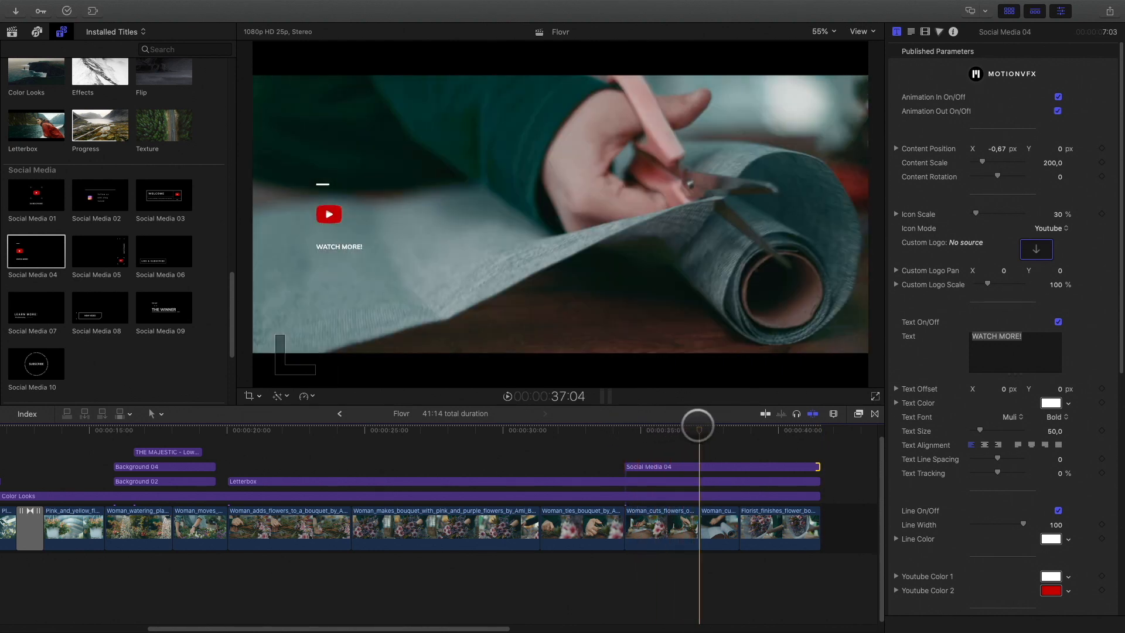
left_click(699, 467)
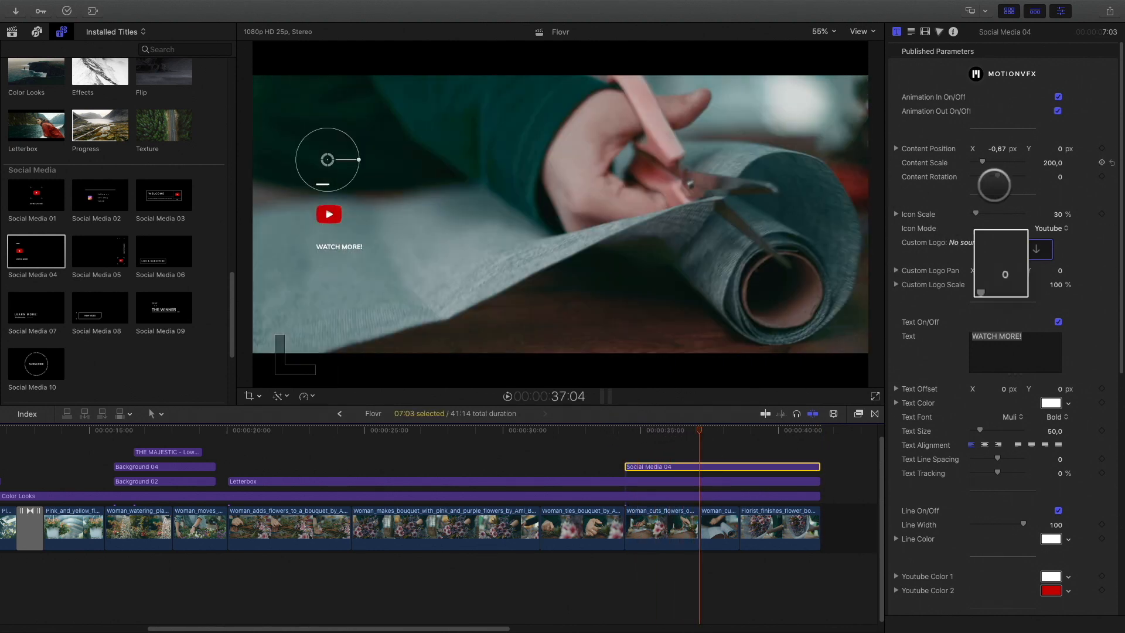
left_click(1051, 227)
left_click(1062, 227)
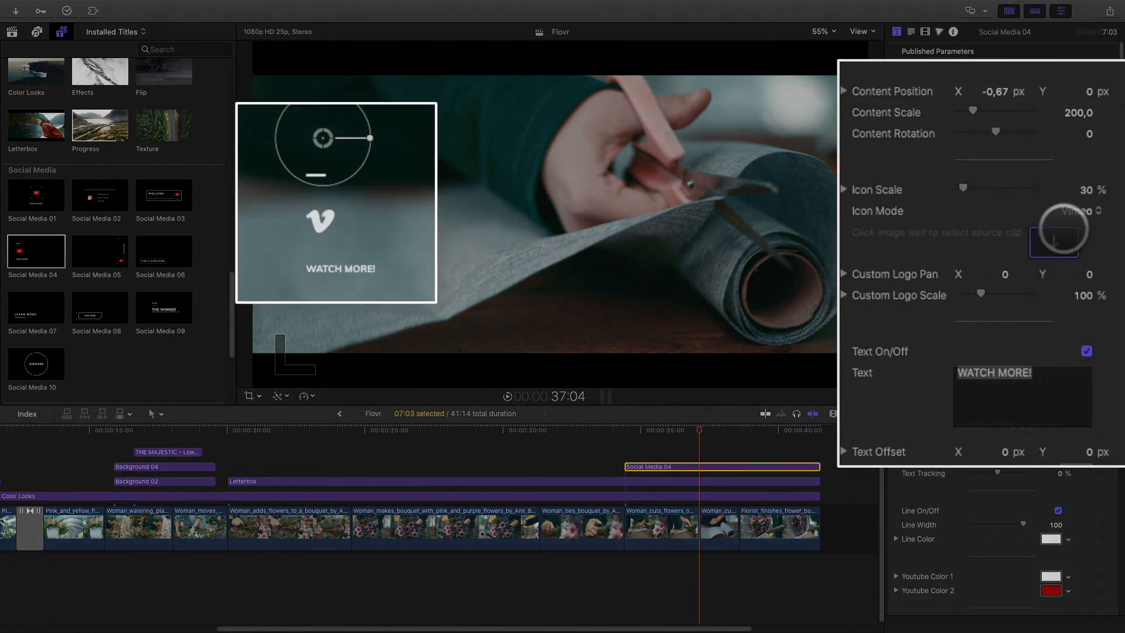
left_click(1062, 232)
left_click(1075, 242)
left_click(1076, 212)
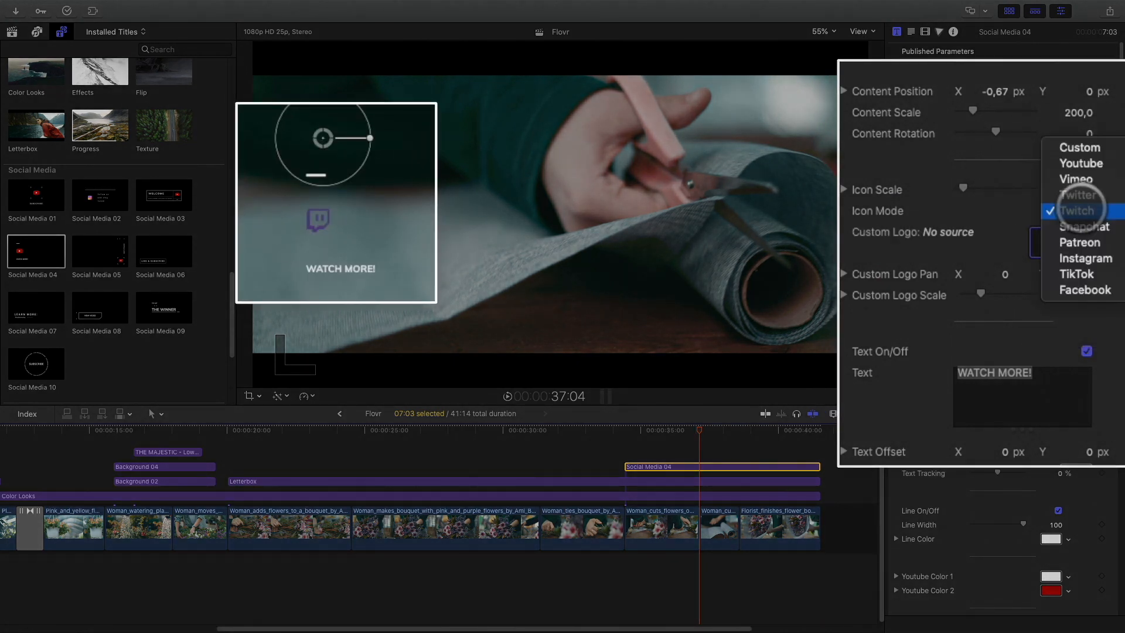
left_click(1072, 242)
left_click(1076, 213)
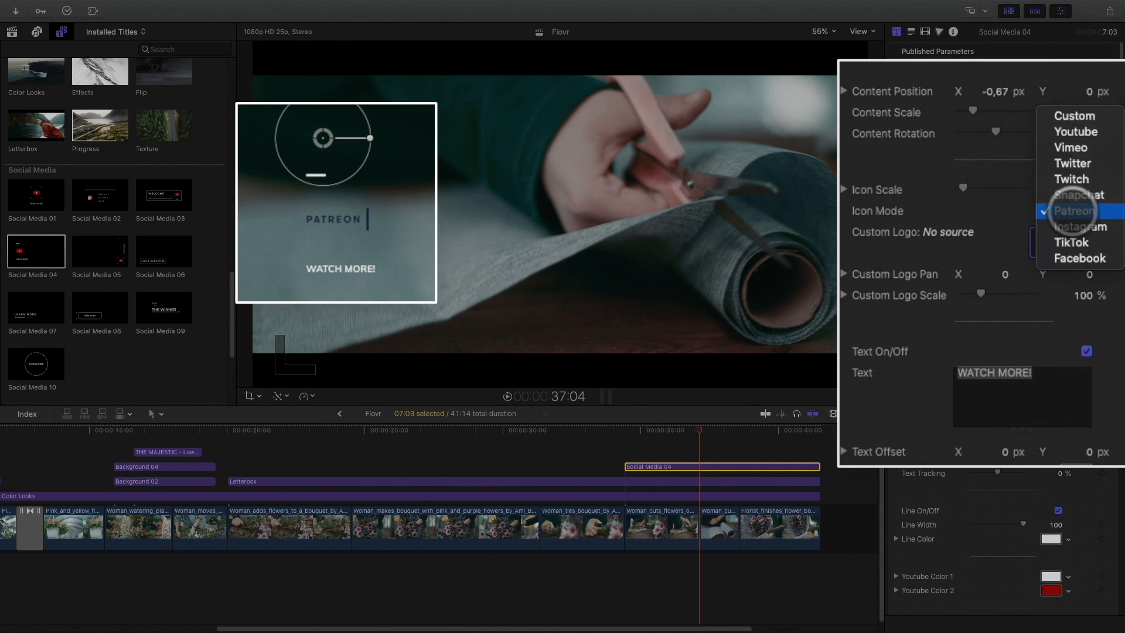
left_click(1074, 223)
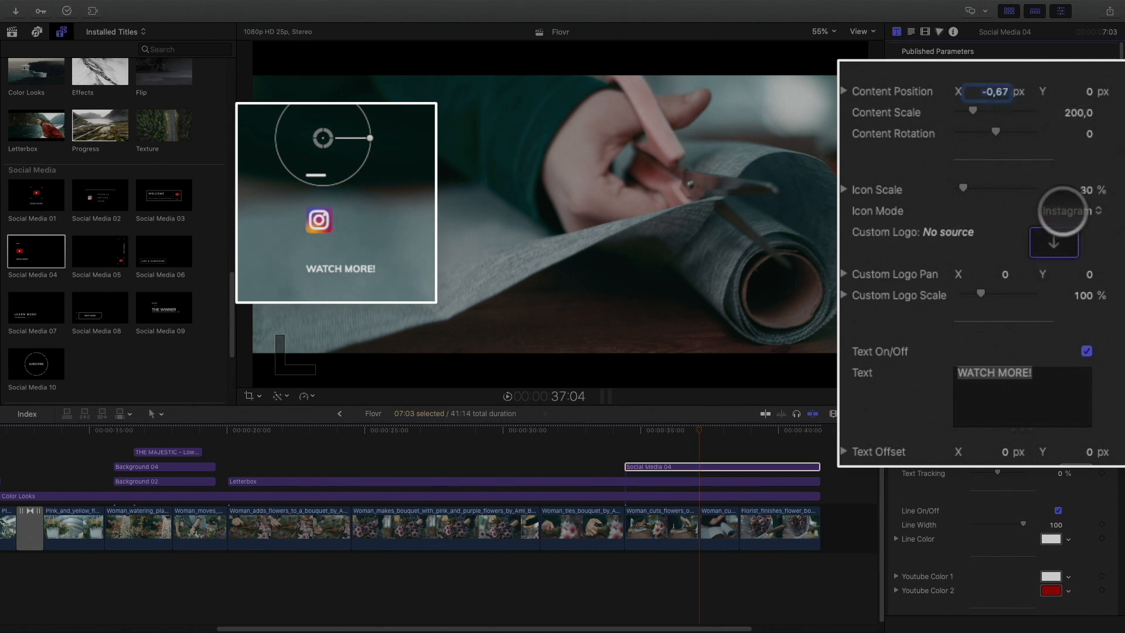
left_click(1067, 212)
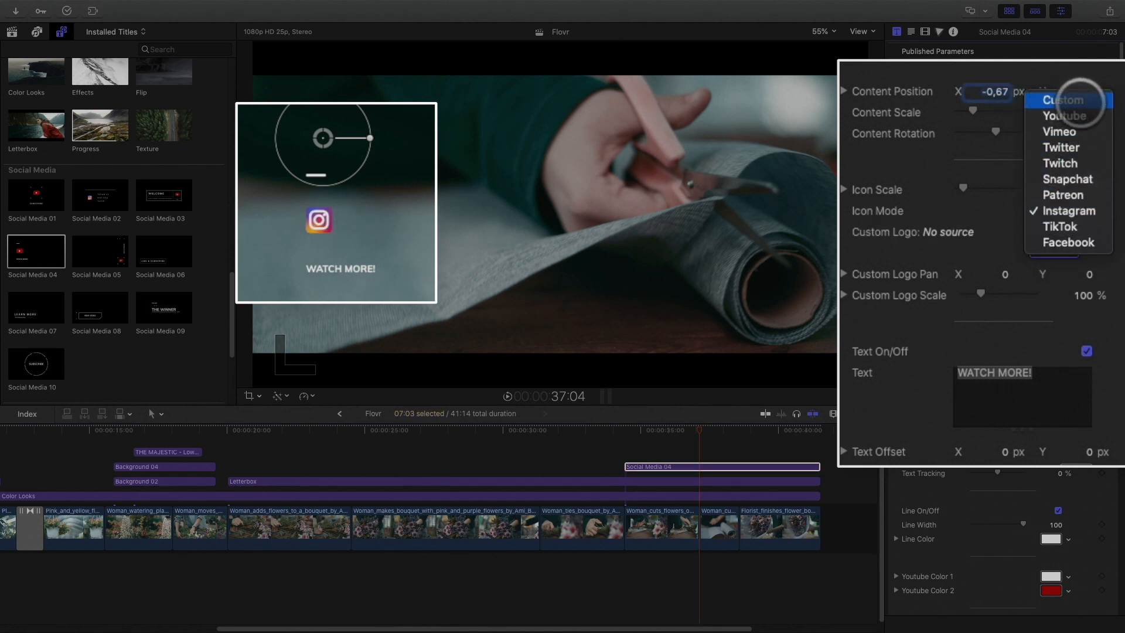
left_click(996, 223)
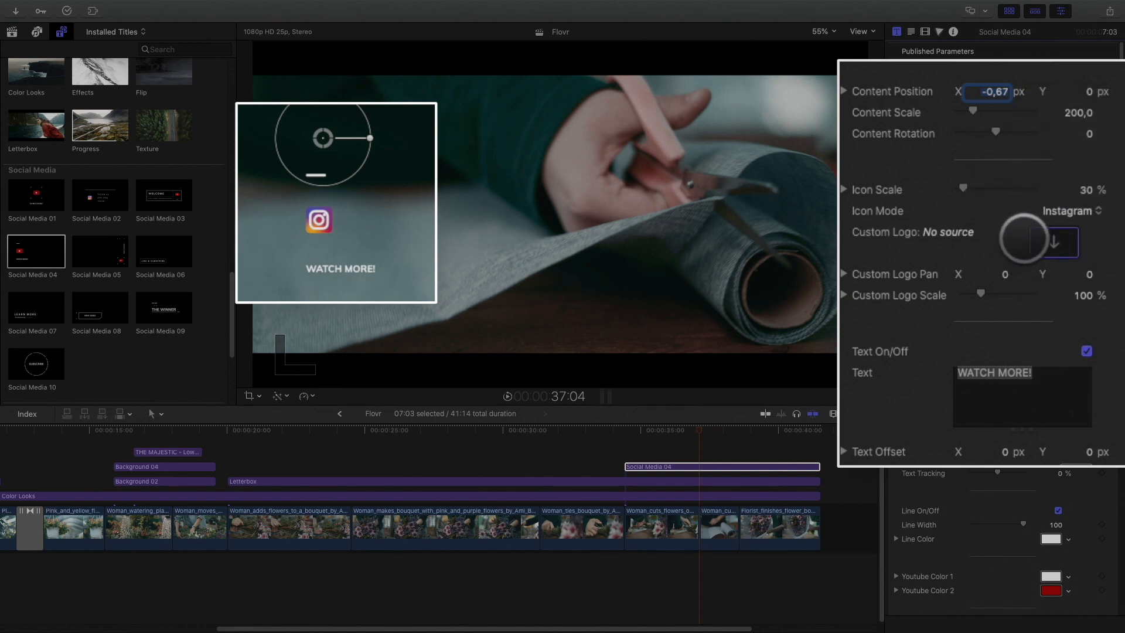
left_click_drag(963, 188, 967, 187)
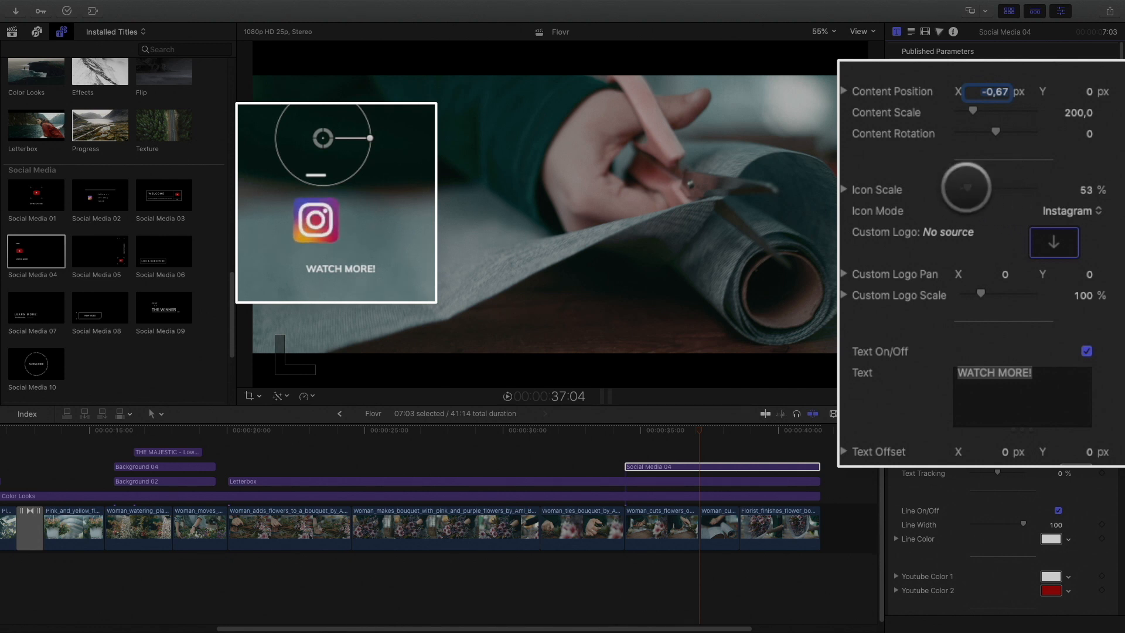
left_click(1084, 189)
type("50")
left_click(1028, 373)
left_click_drag(1029, 372, 958, 372)
type("FOLLOW US @FLOVER !")
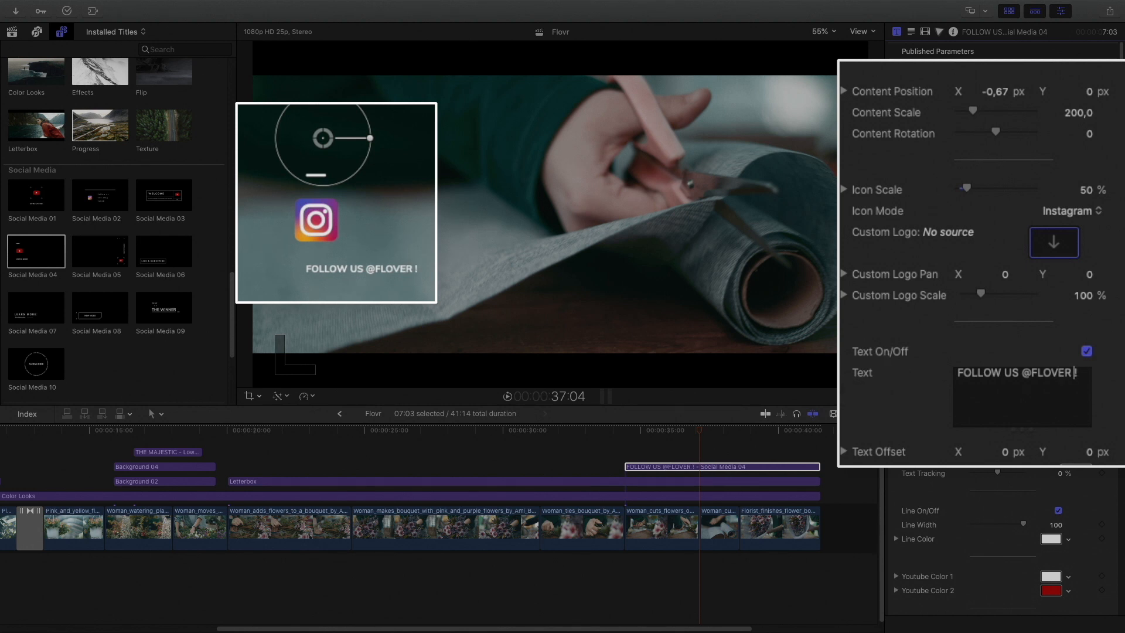
Turn off Animation Out for the Letterbox overlay and check the last second of the video.
left_click_drag(650, 430, 800, 437)
left_click(806, 496)
left_click(810, 480)
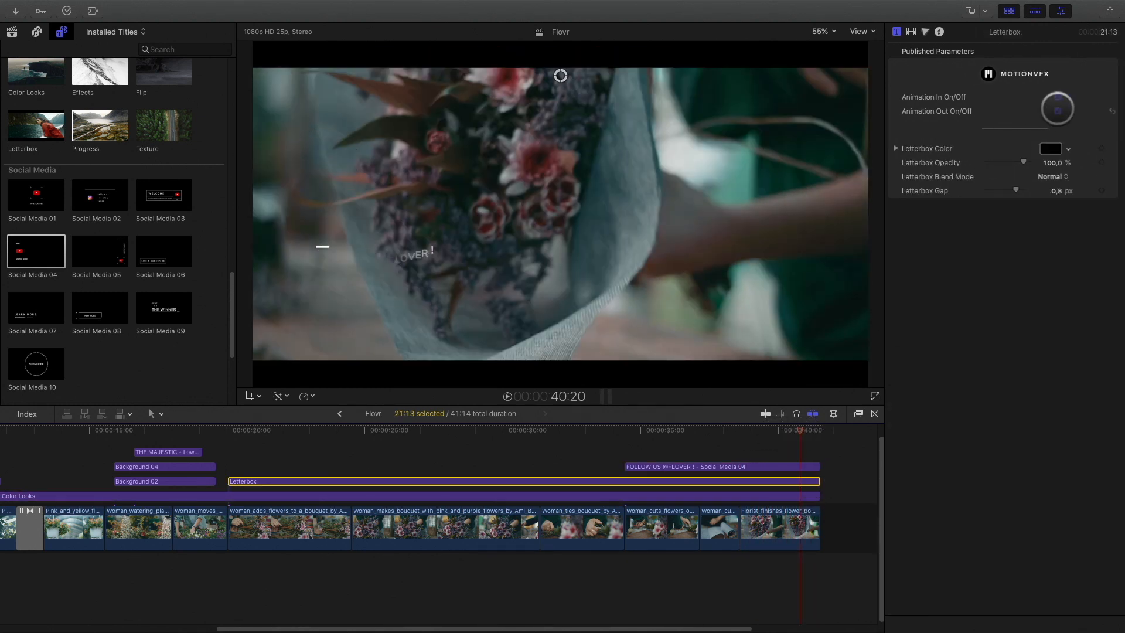
left_click(1058, 110)
left_click(806, 429)
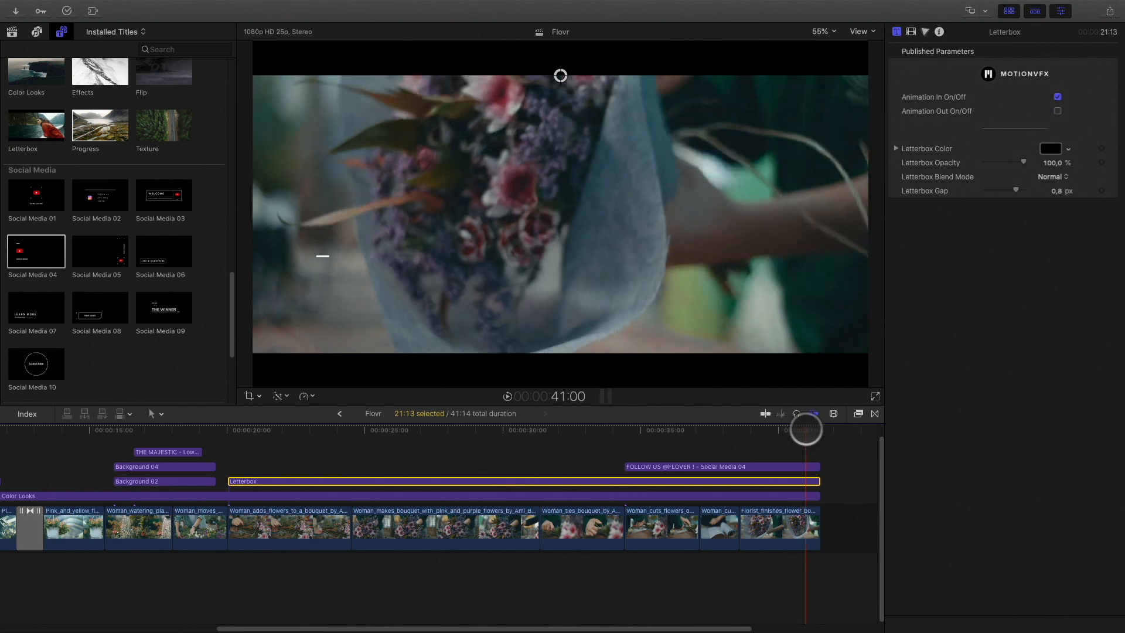
left_click_drag(806, 429, 810, 429)
Add the default transition at the end of the last clip and play back the ending.
left_click(819, 525)
key("super+t")
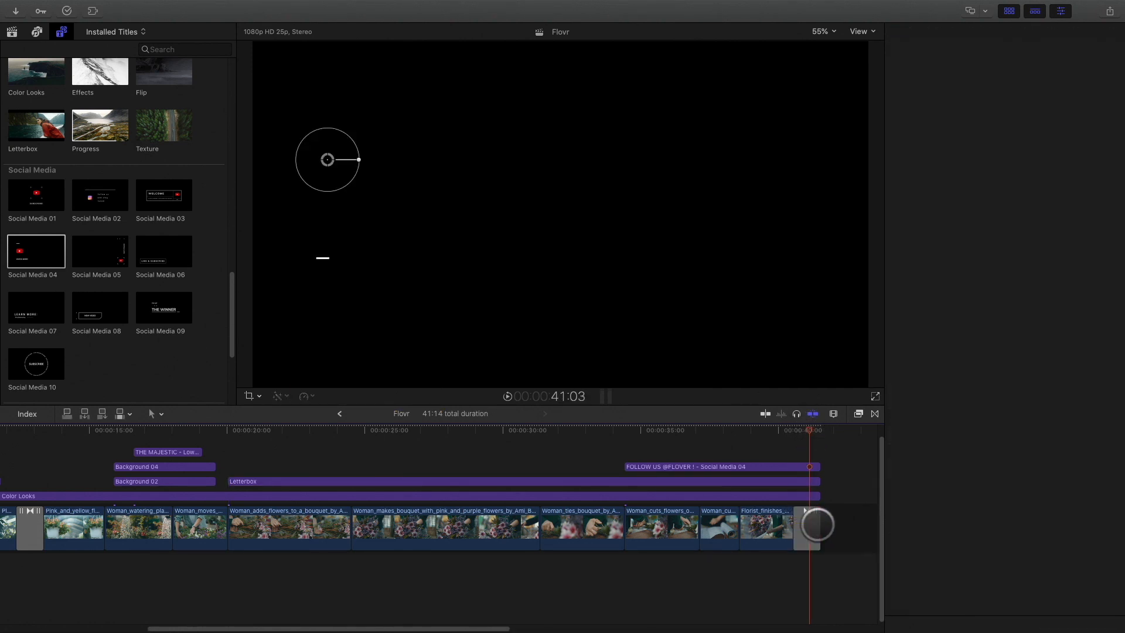
left_click(781, 430)
key("space")
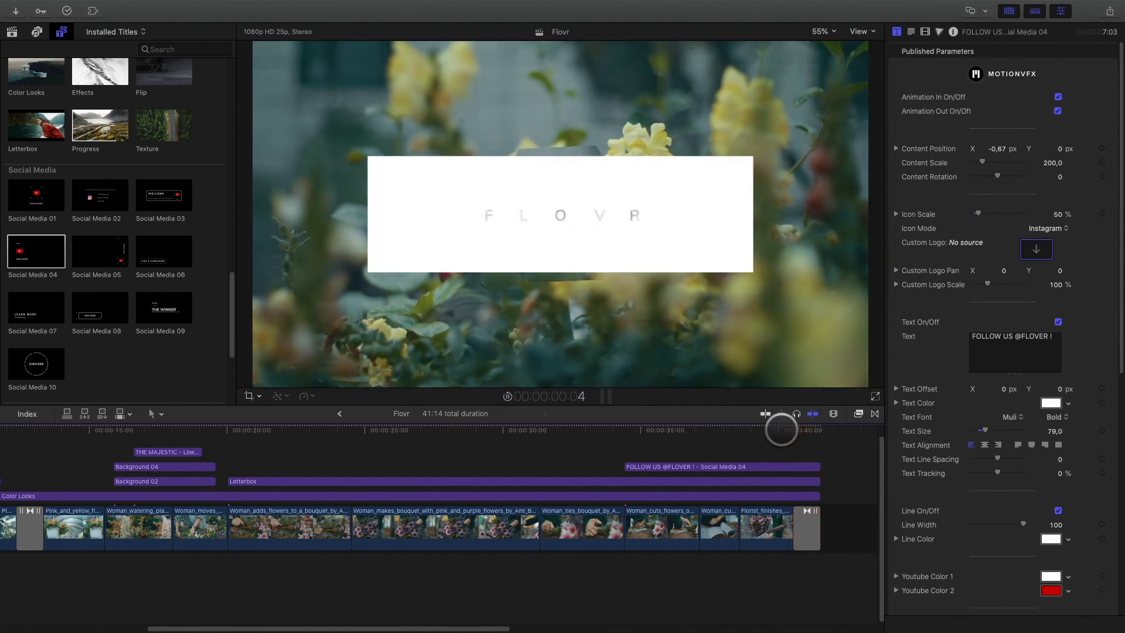